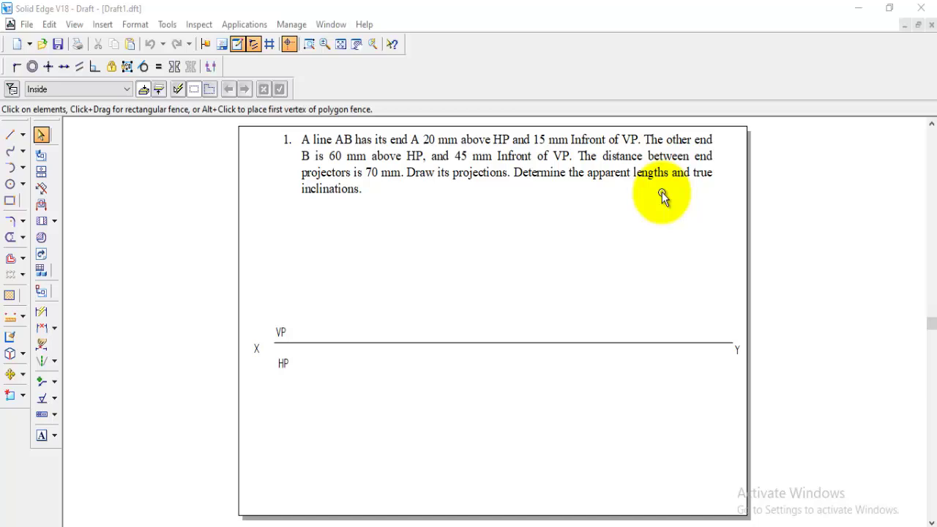
left_click(8, 139)
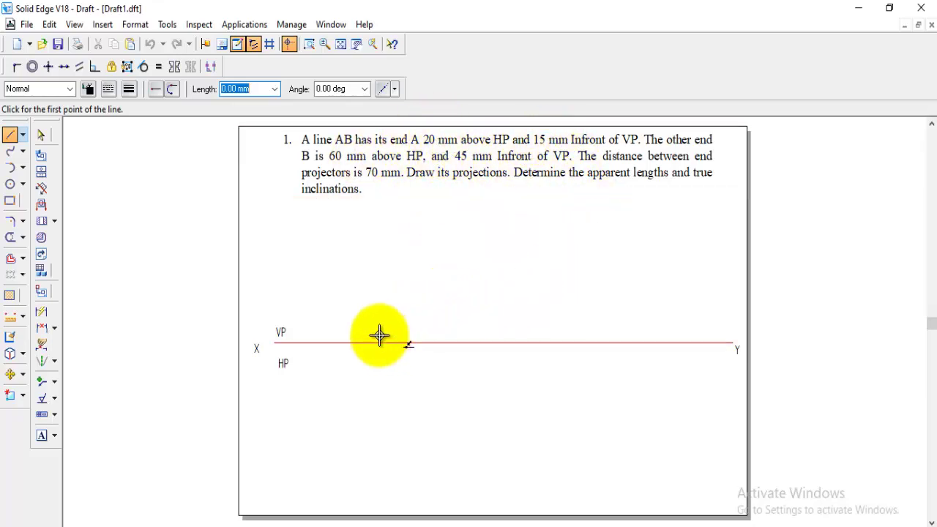
left_click(374, 307)
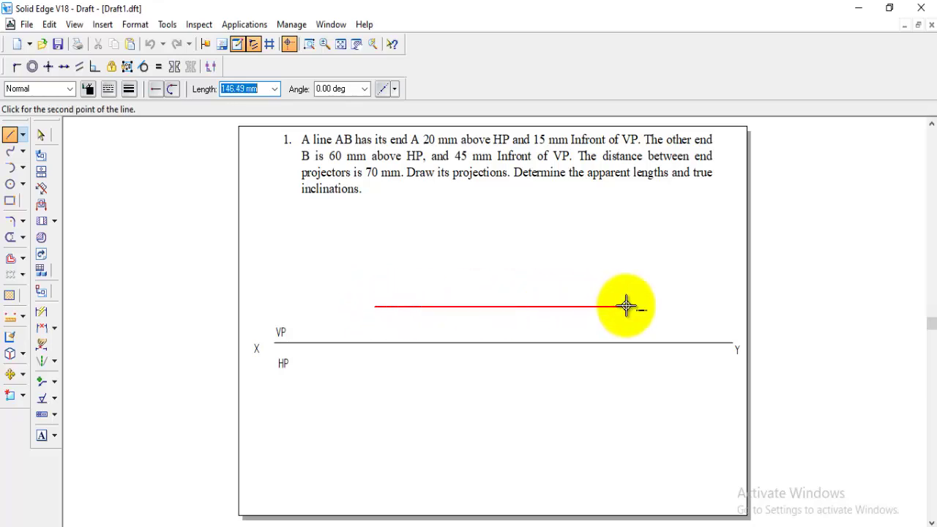
left_click(627, 300)
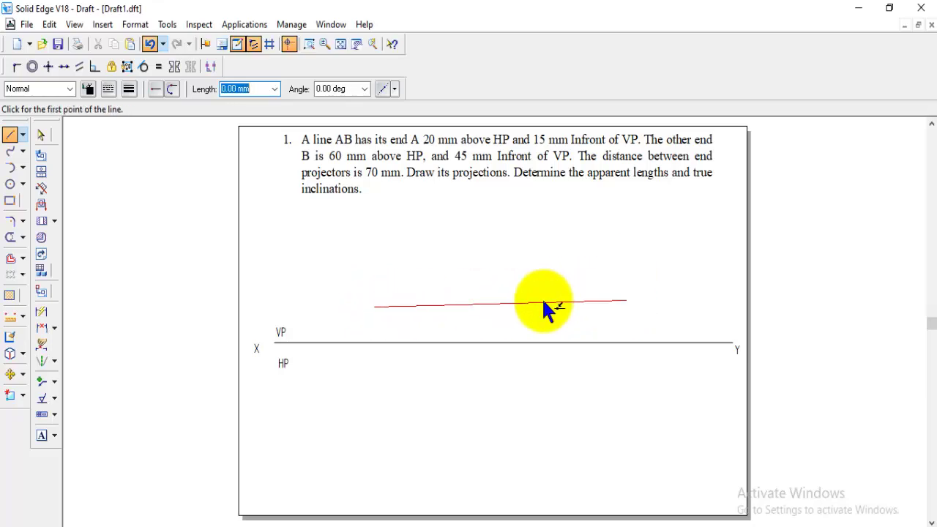
key("ctrl+z")
- Draw a horizontal line about 20 mm above the XY line and another horizontal line below XY, starting in line with it
left_click(9, 134)
left_click(407, 306)
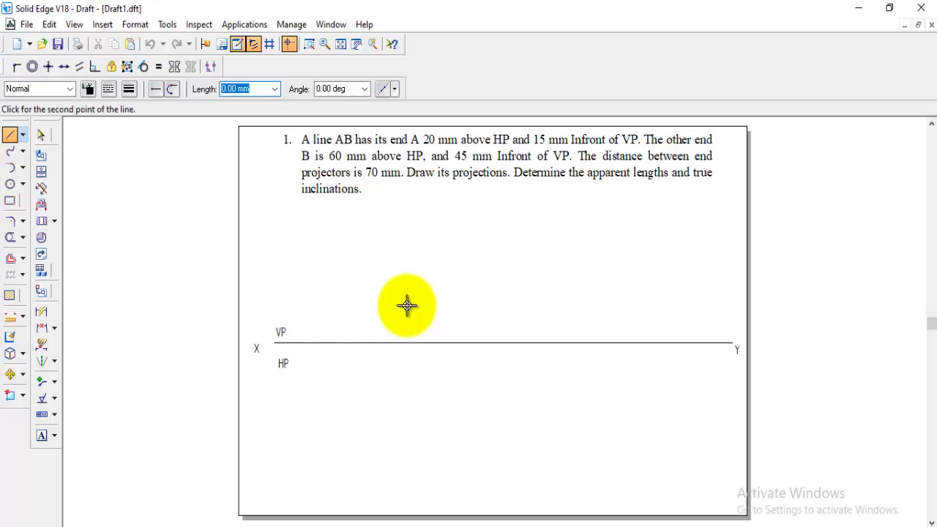
left_click(643, 306)
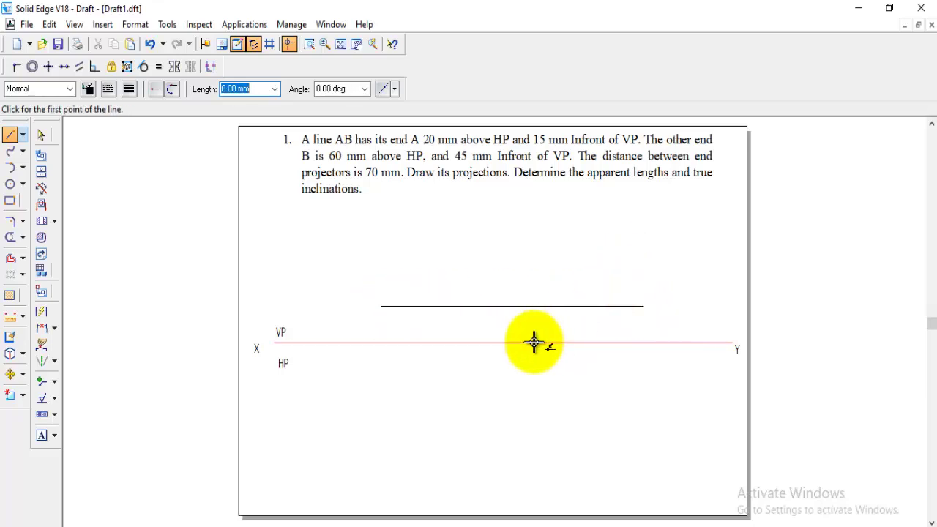
left_click(381, 391)
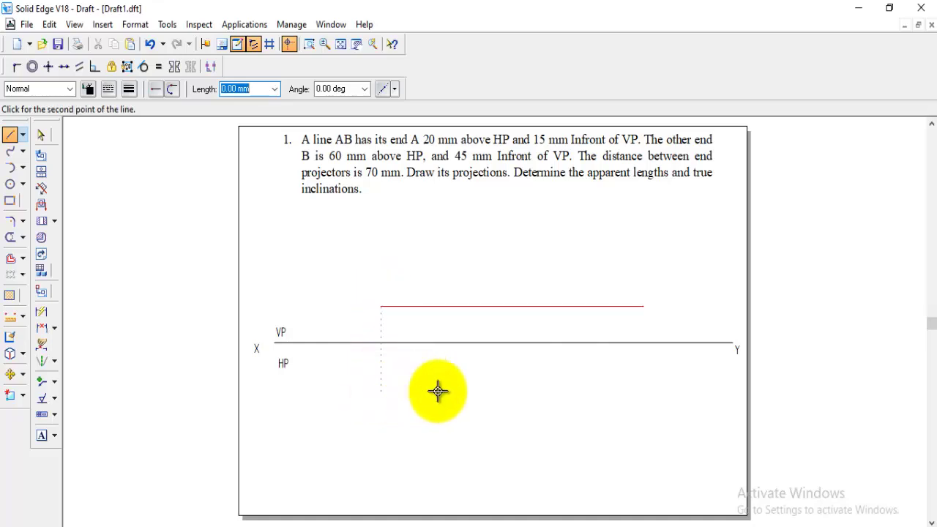
left_click(648, 391)
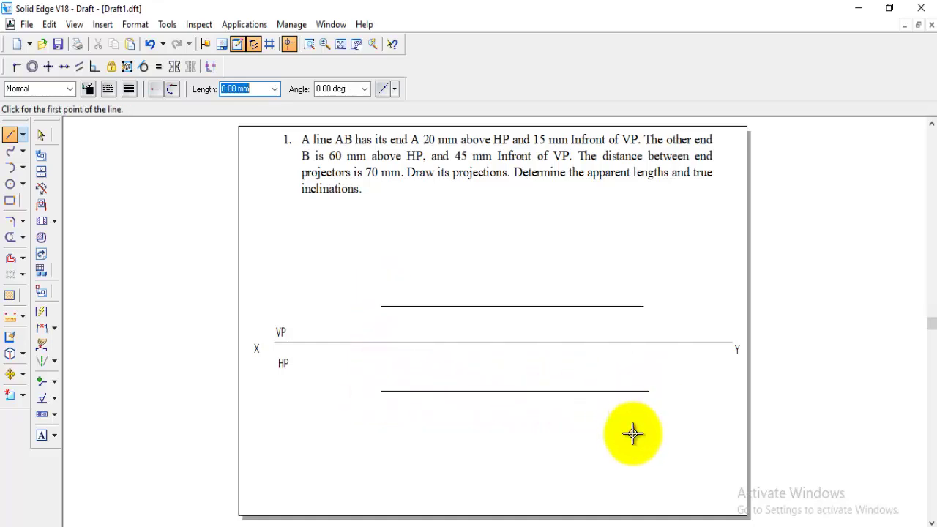
- Dimension the upper line 20 mm above XY and the lower line 15 mm below XY
left_click(42, 328)
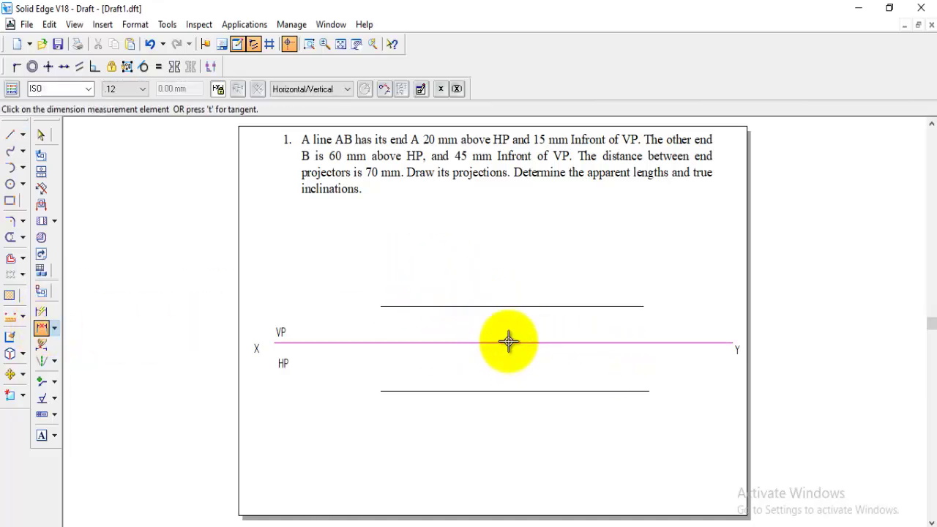
left_click(511, 307)
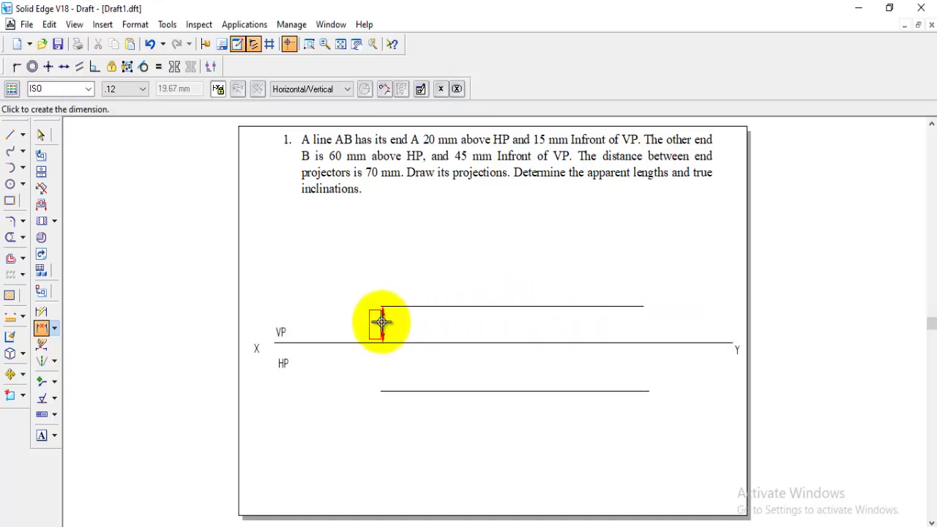
left_click(661, 327)
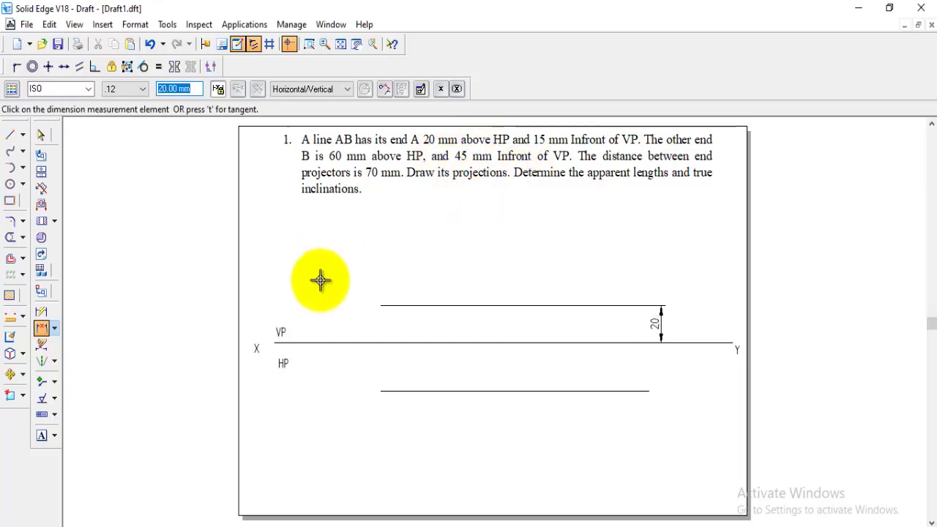
right_click(414, 380)
left_click(412, 390)
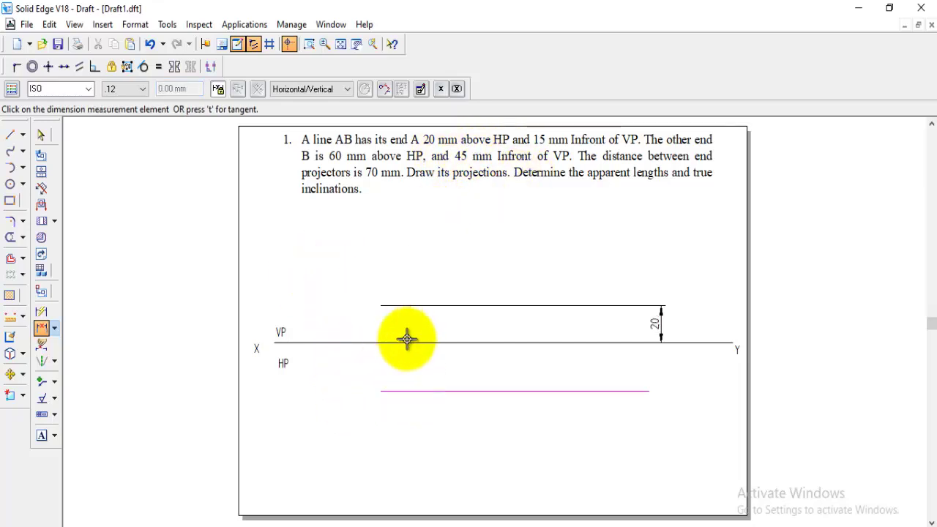
left_click(406, 341)
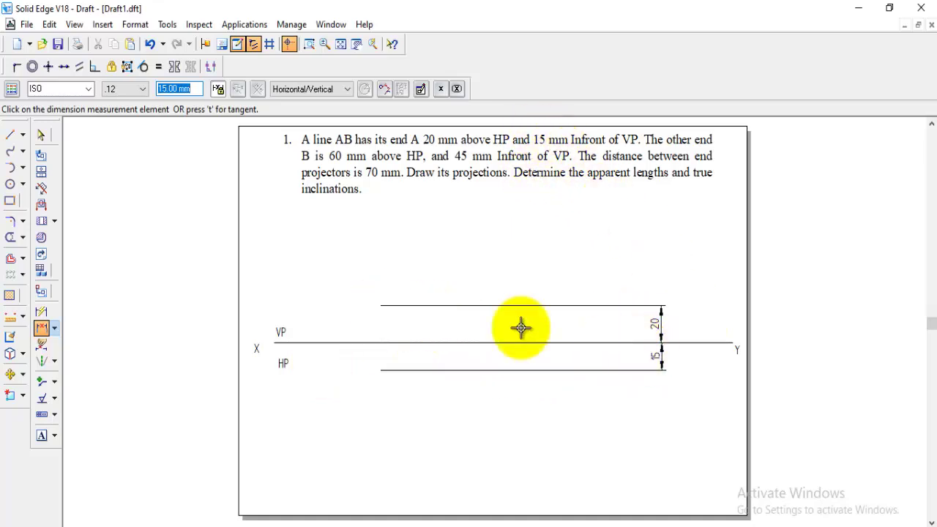
- Draw the vertical projector for end A, joining the left ends of the two horizontal lines
left_click(11, 136)
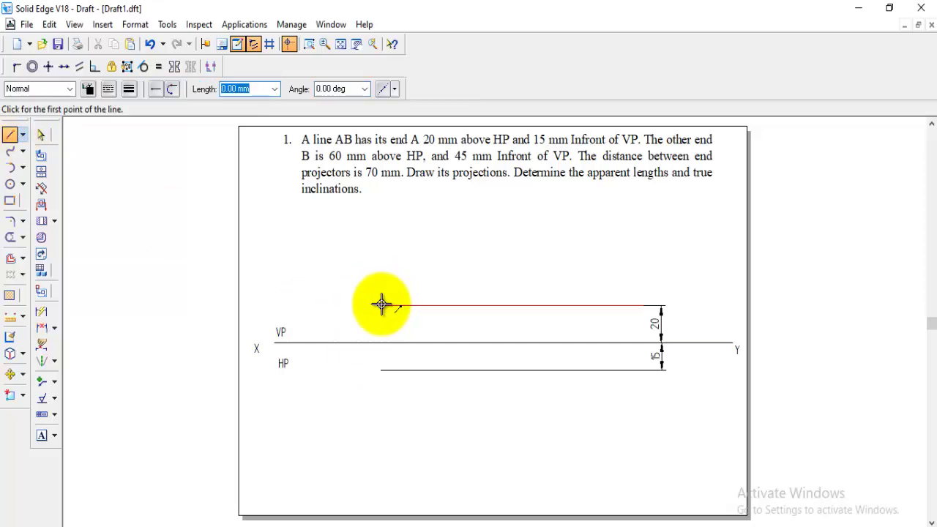
left_click(381, 306)
left_click(380, 369)
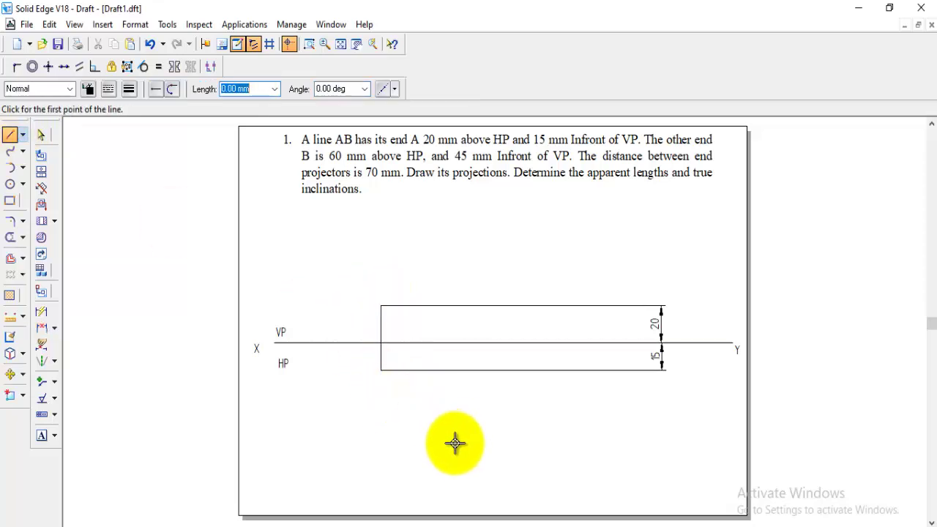
- Label the upper end of the projector a' and its lower end a
left_click(42, 437)
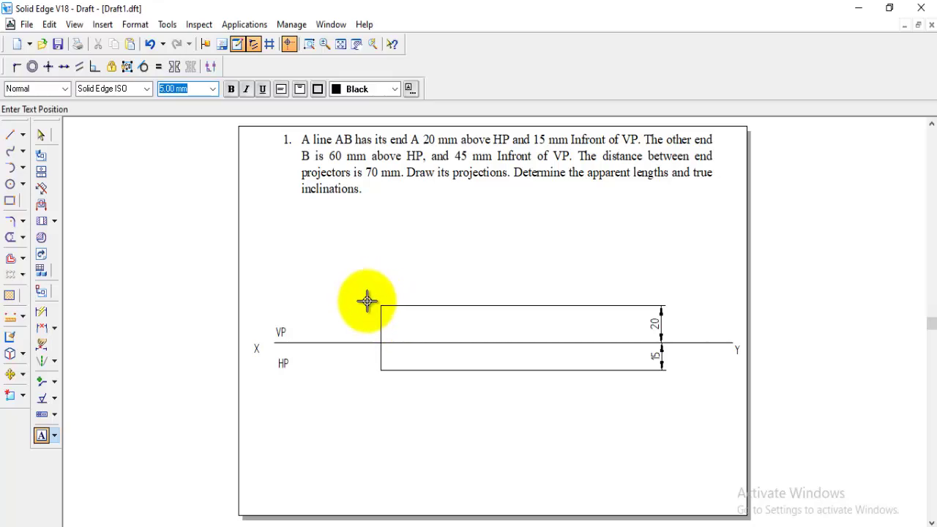
left_click(356, 299)
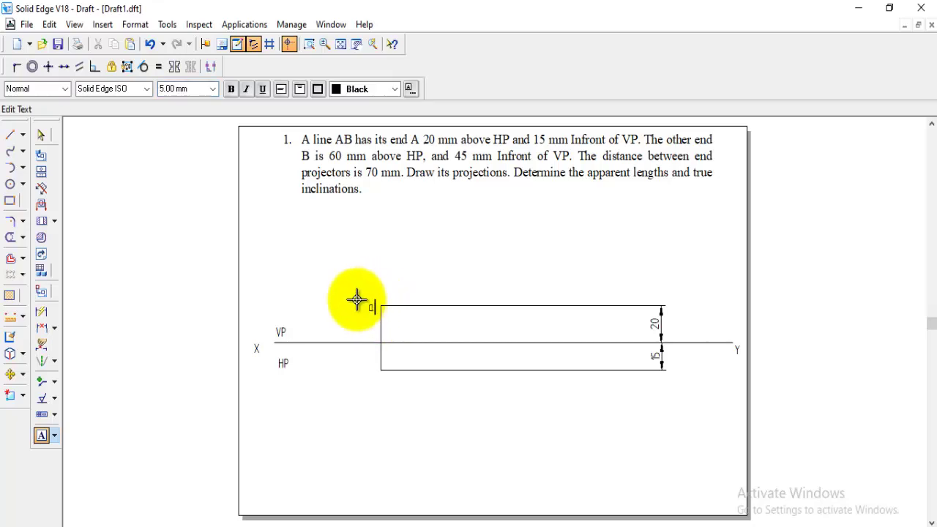
left_click(370, 367)
type("a")
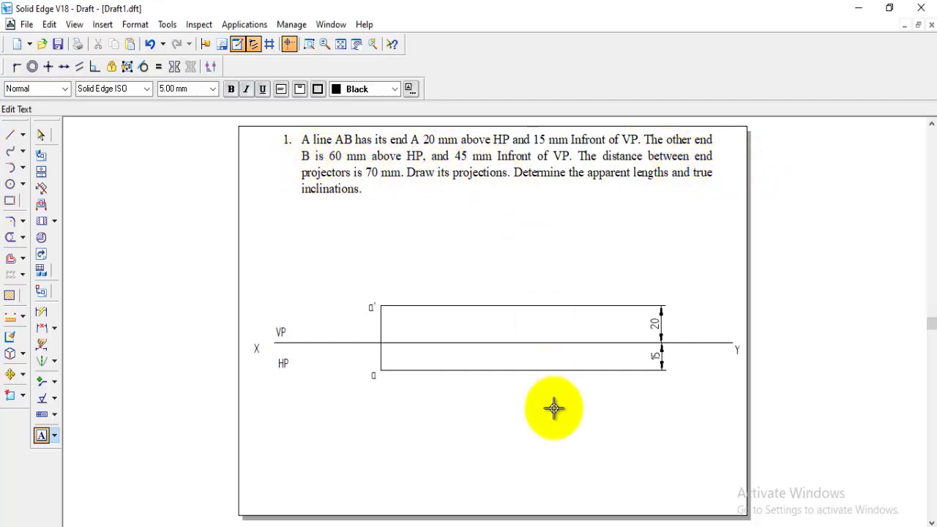
- Draw a horizontal line about 68 mm above XY and a line about 177 mm long near the sheet's lower edge
left_click(11, 135)
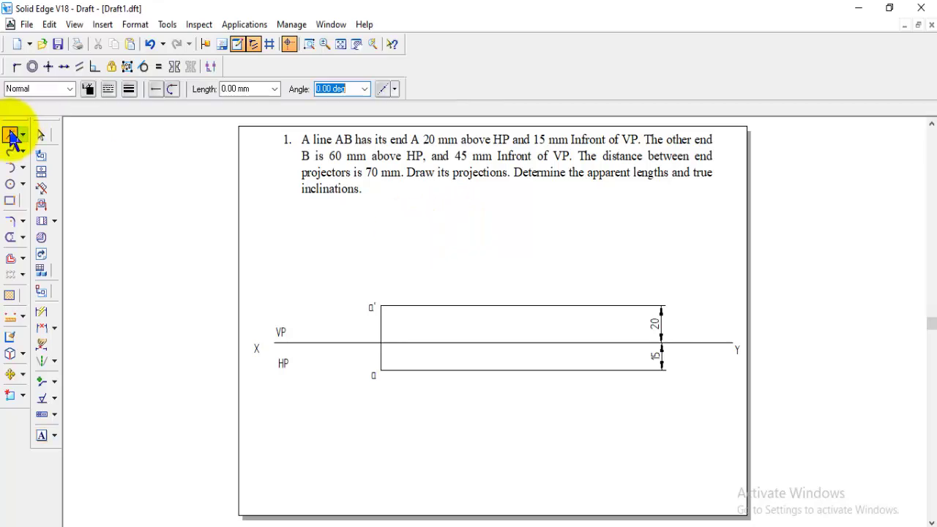
left_click(398, 217)
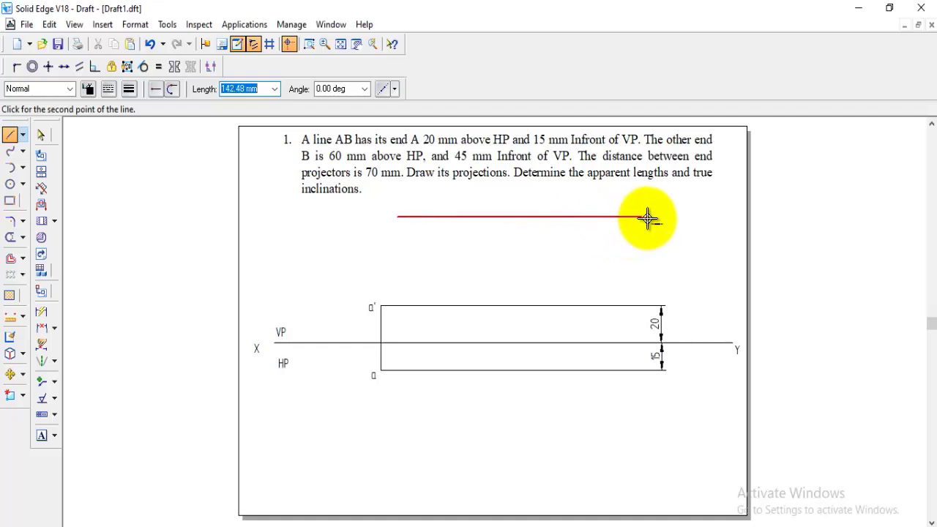
left_click(671, 217)
right_click(672, 230)
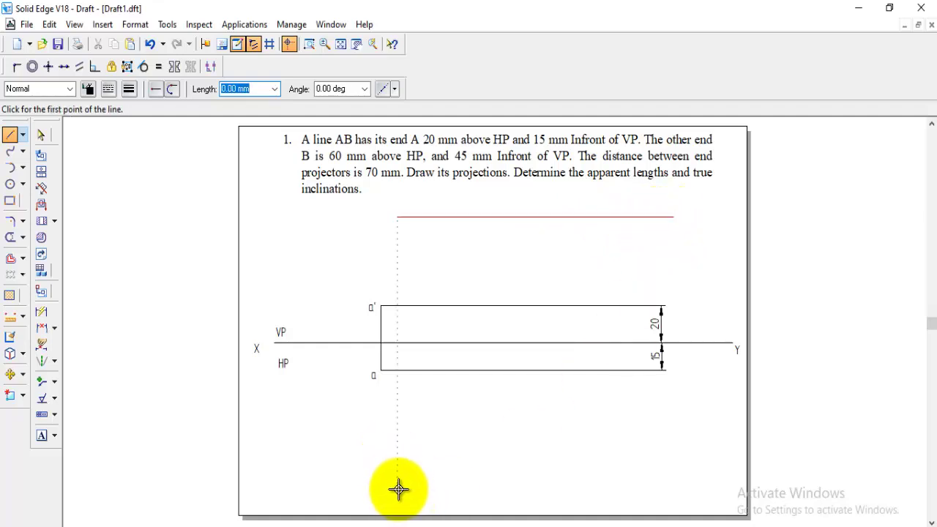
left_click(397, 489)
left_click(699, 483)
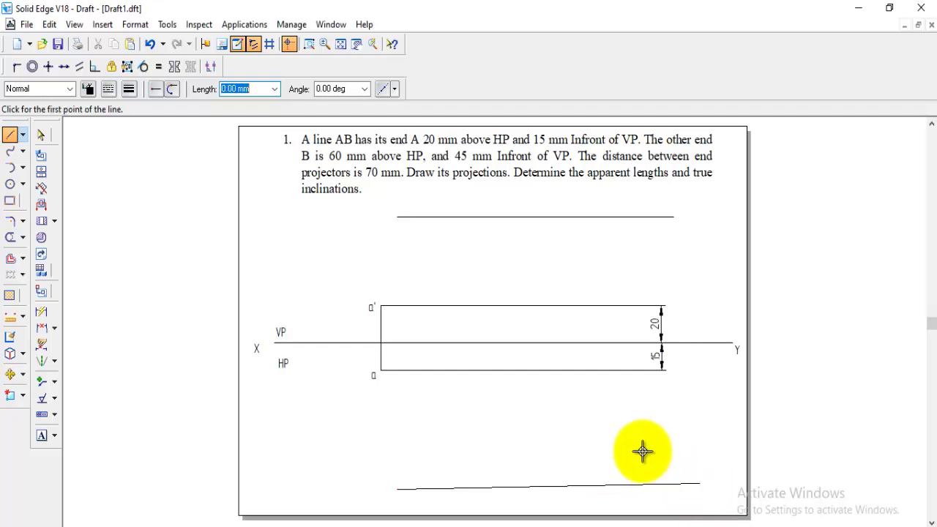
- Set the angle of the lowest line to 0 degrees
left_click(41, 136)
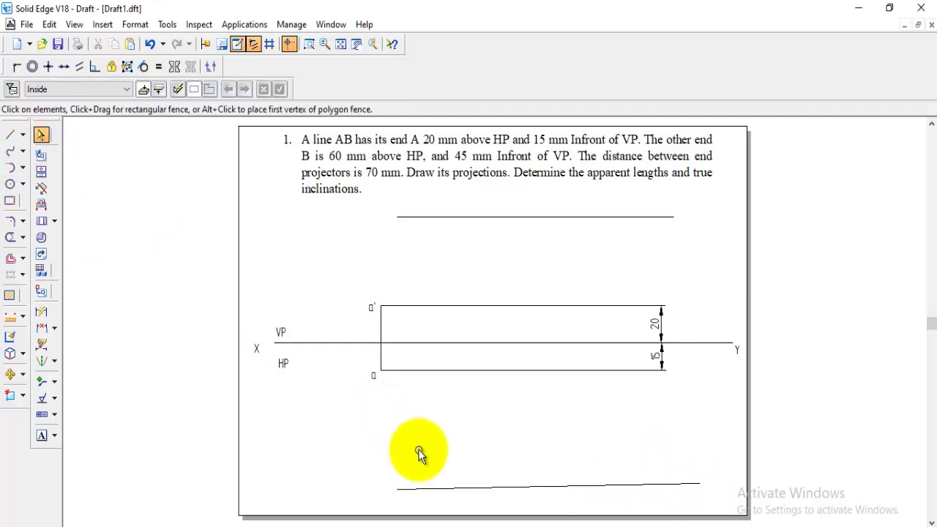
left_click(451, 489)
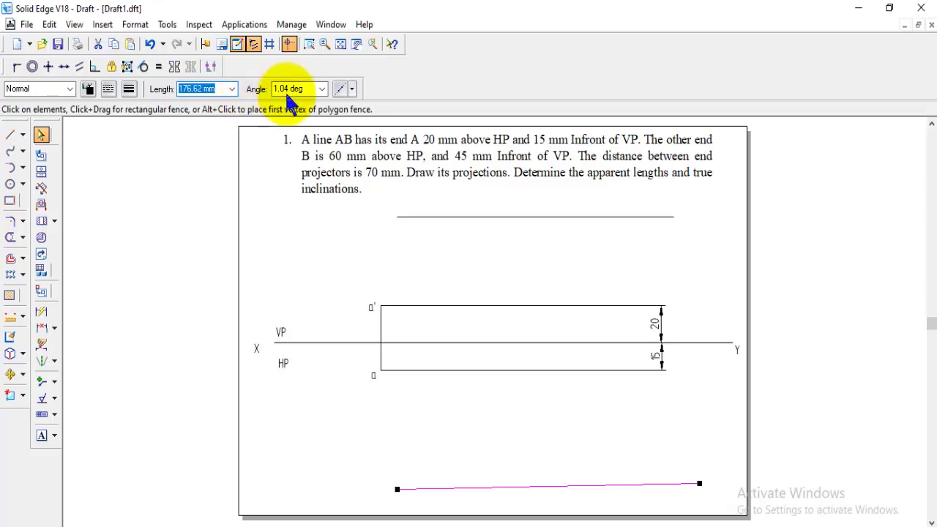
left_click(290, 88)
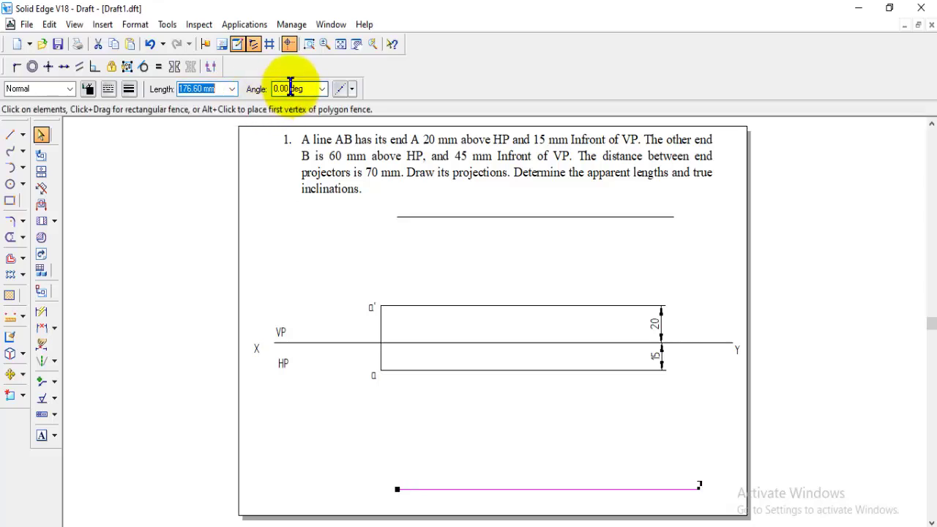
- Dimension the topmost horizontal line 60 mm above XY
left_click(41, 328)
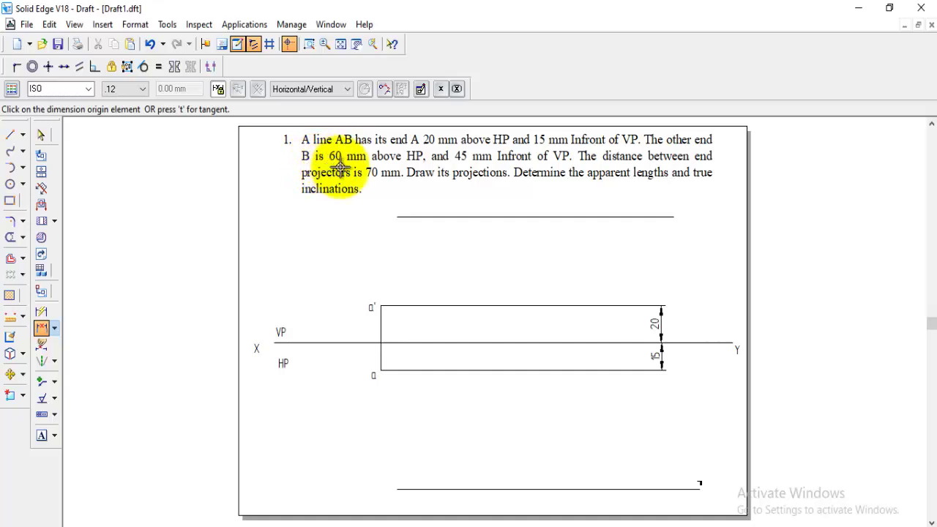
left_click(684, 342)
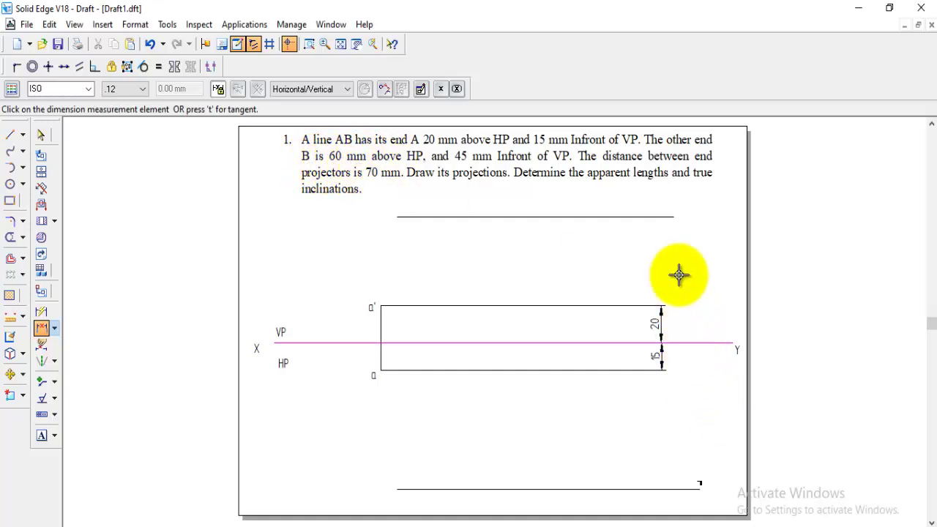
left_click(652, 218)
left_click(706, 285)
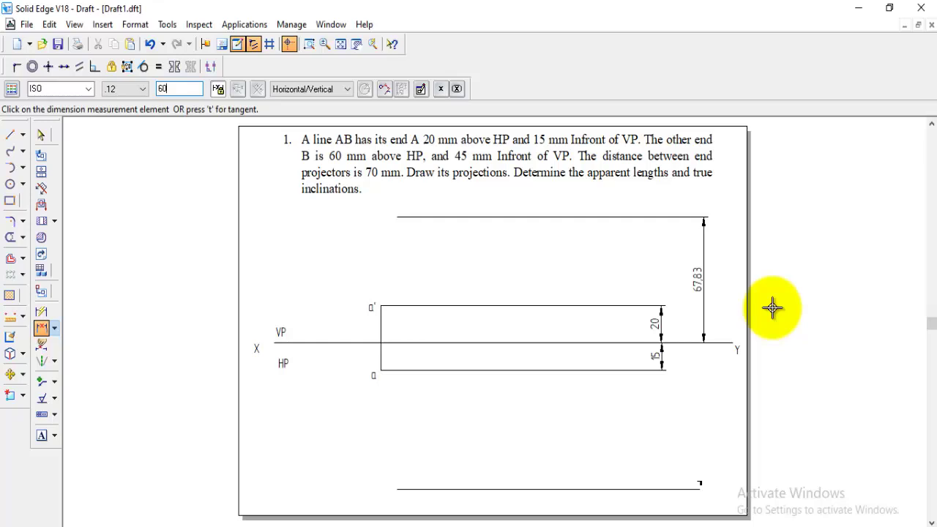
key("Return")
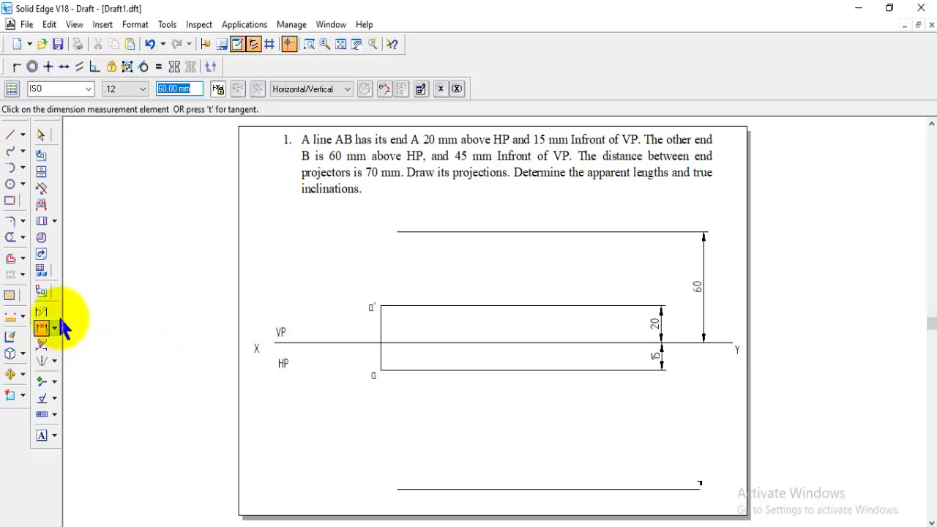
- Dimension the lowest horizontal line 45 mm below XY
left_click(42, 328)
left_click(675, 342)
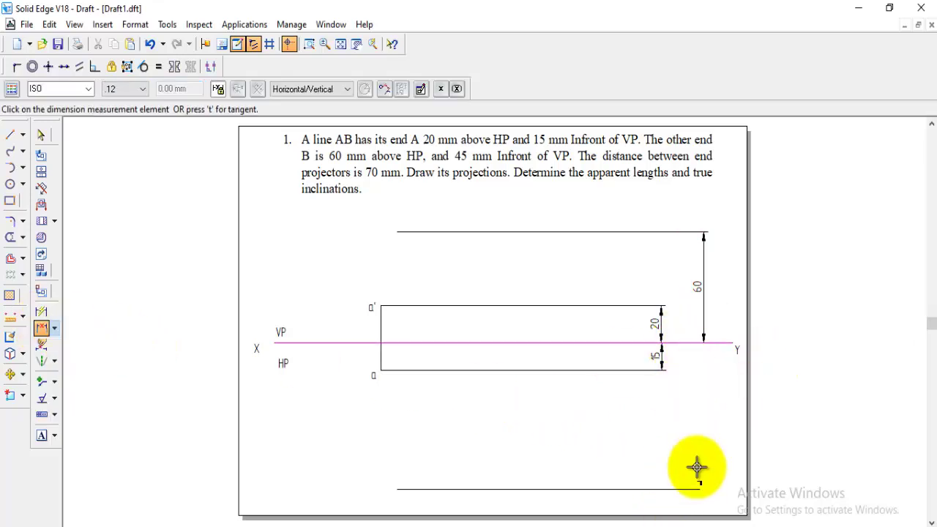
left_click(669, 488)
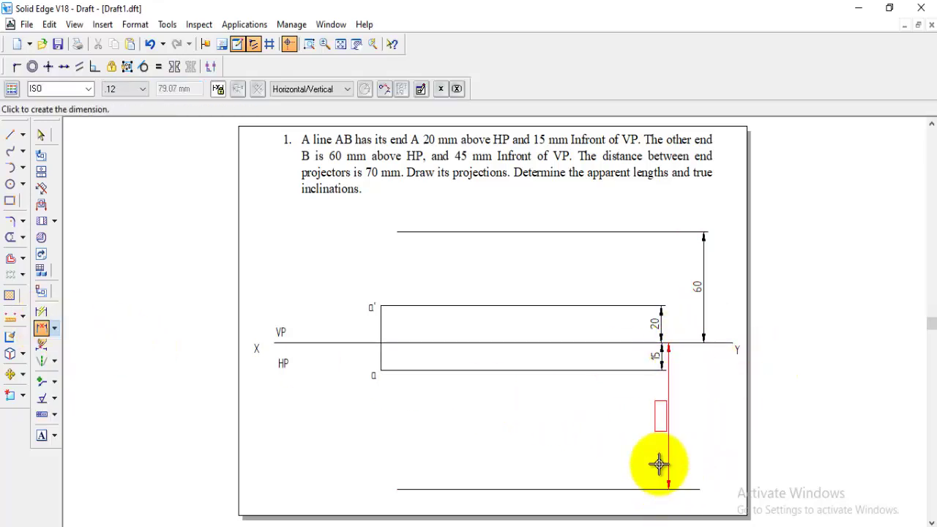
left_click(705, 434)
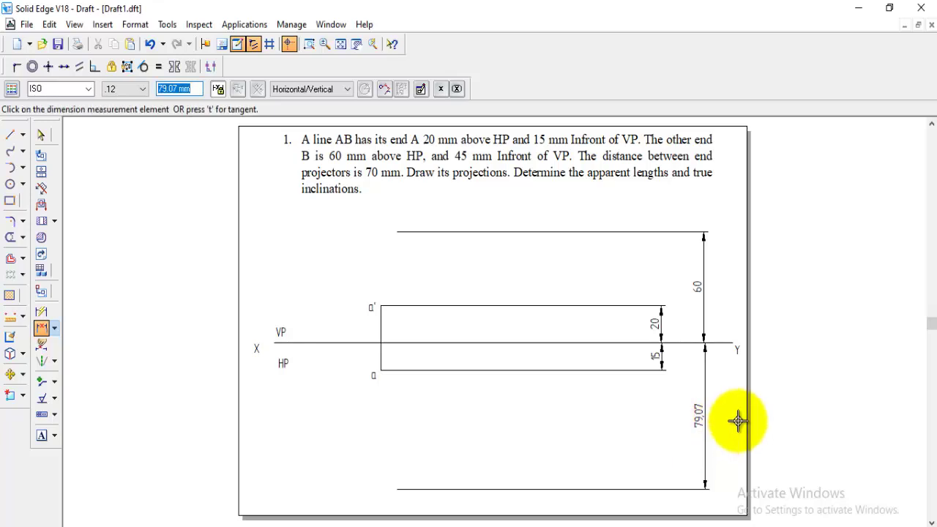
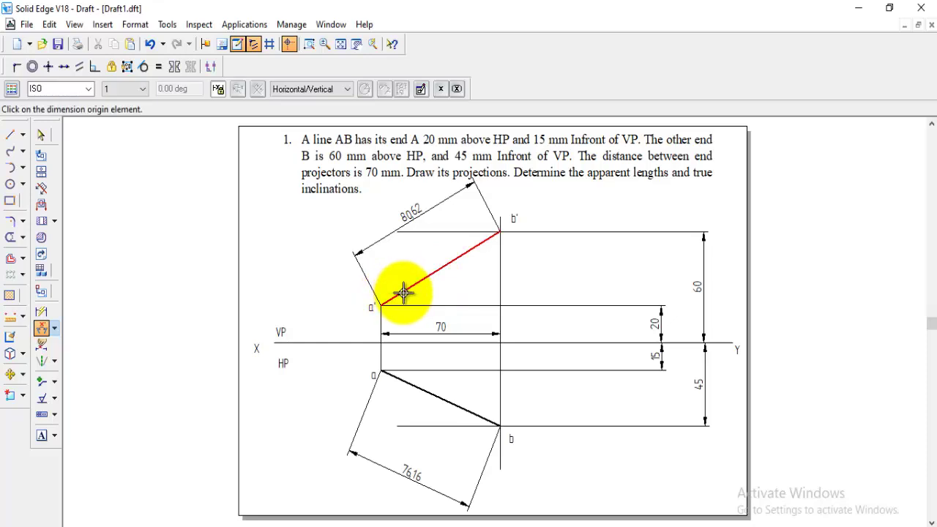
- Add angular dimensions between line a'b' and the horizontal through a', and between line ab and the horizontal through a
left_click(403, 291)
left_click(414, 306)
left_click(408, 296)
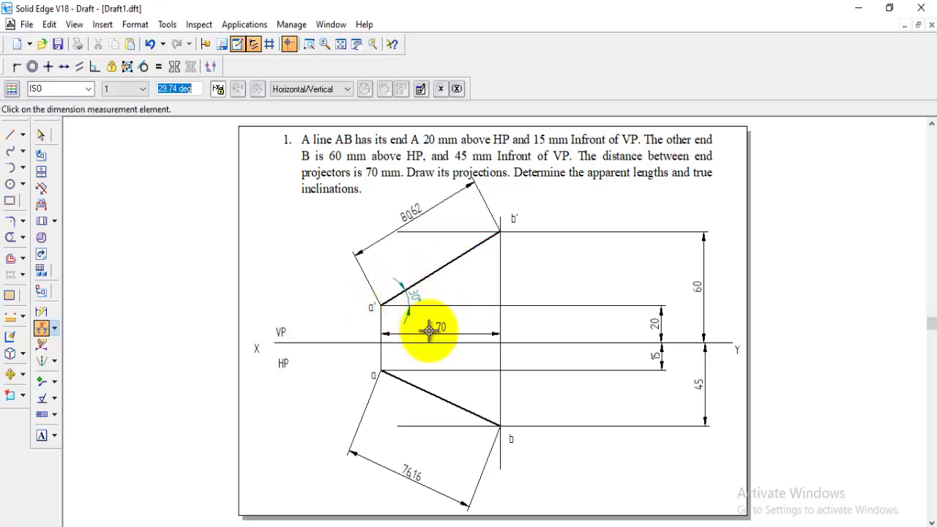
left_click(408, 368)
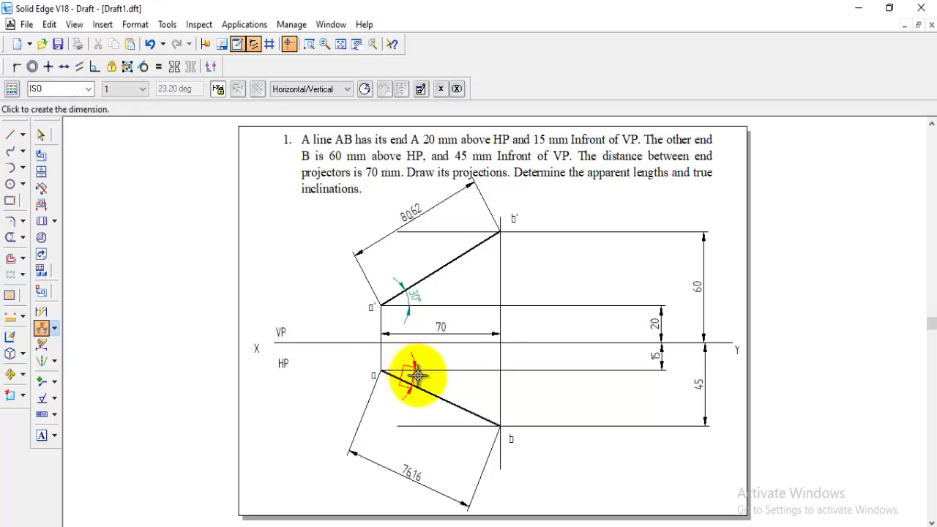
left_click(419, 375)
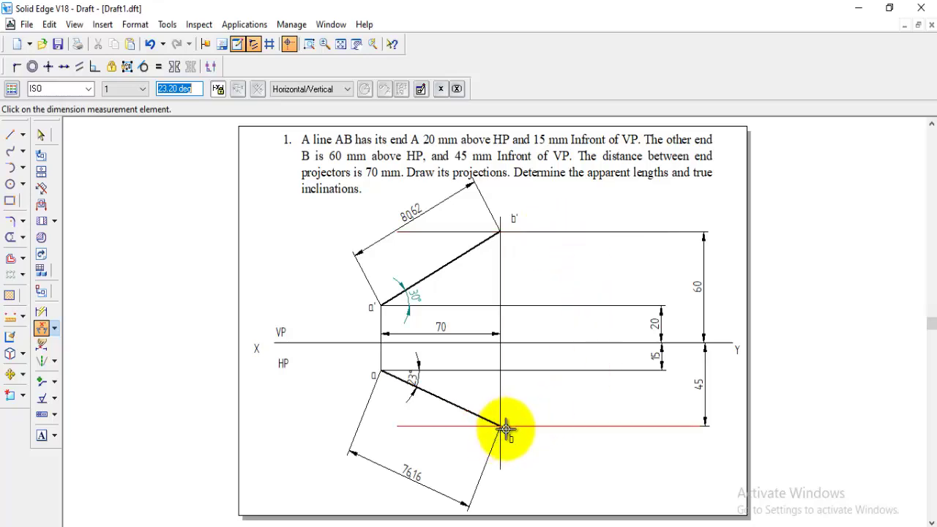
- Draw a centre-point arc about a, from b up to the horizontal line through a
left_click(24, 167)
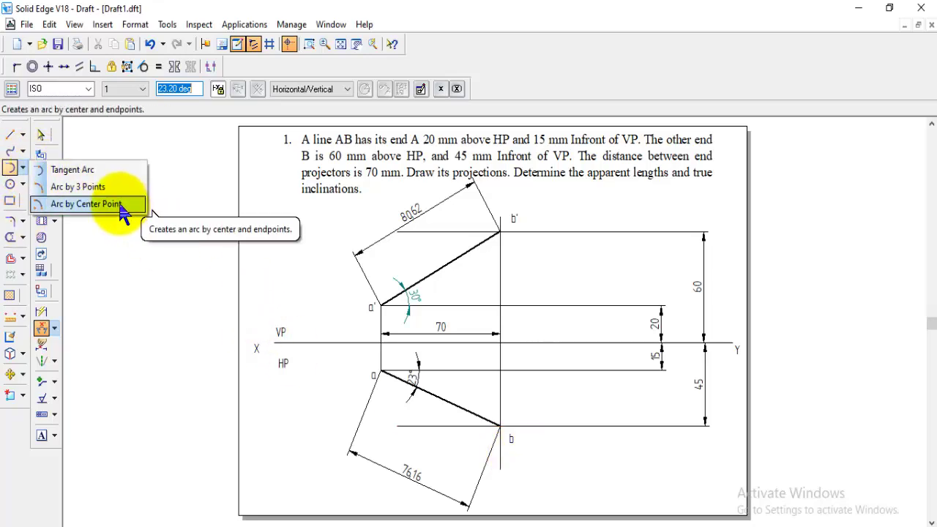
left_click(121, 206)
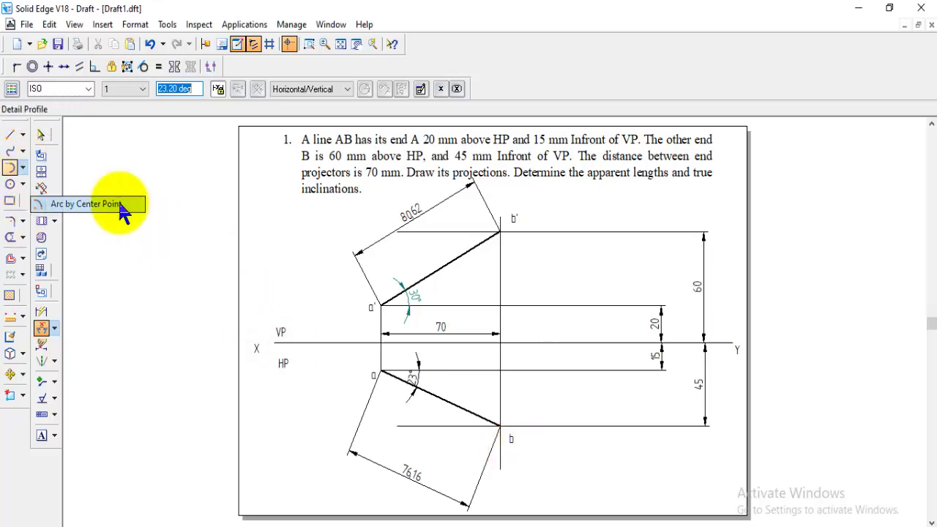
left_click(380, 371)
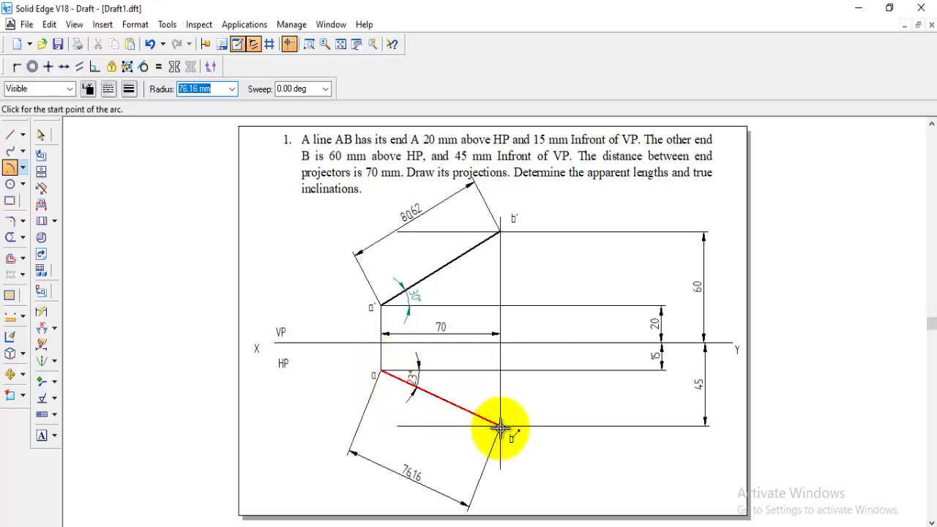
left_click(500, 427)
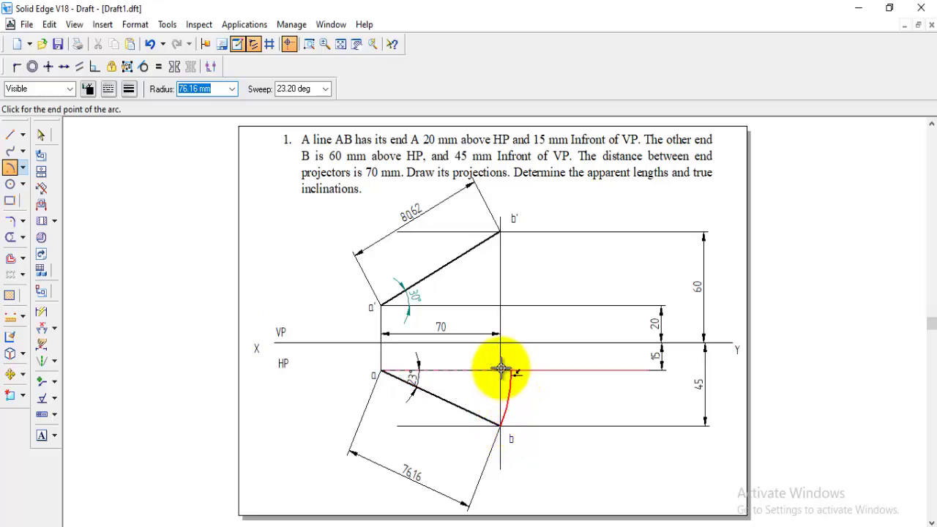
left_click(501, 370)
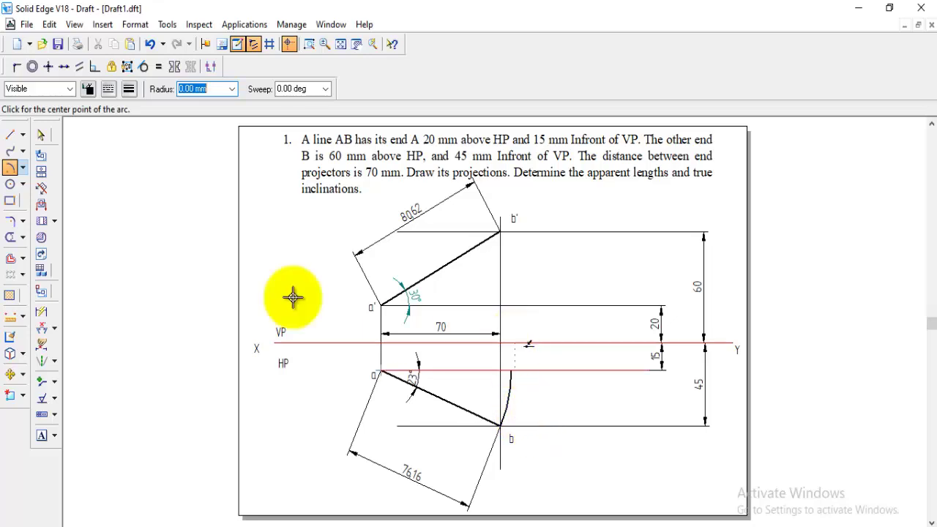
- Change the line style of the arc about a to Normal
left_click(41, 135)
left_click(506, 395)
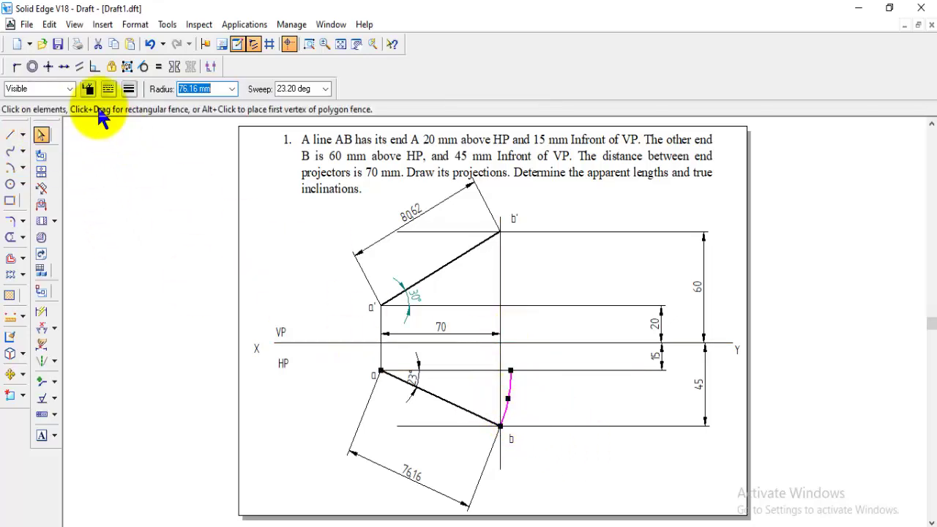
left_click(71, 90)
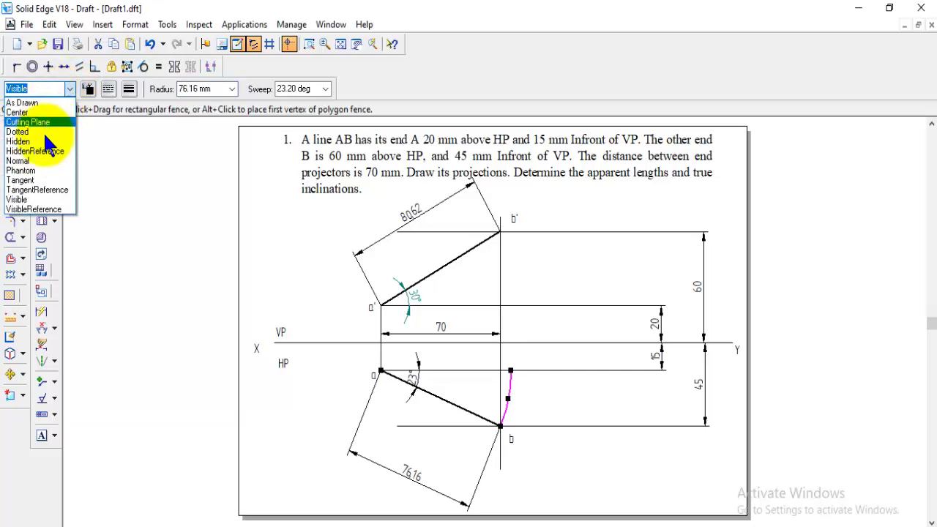
left_click(22, 160)
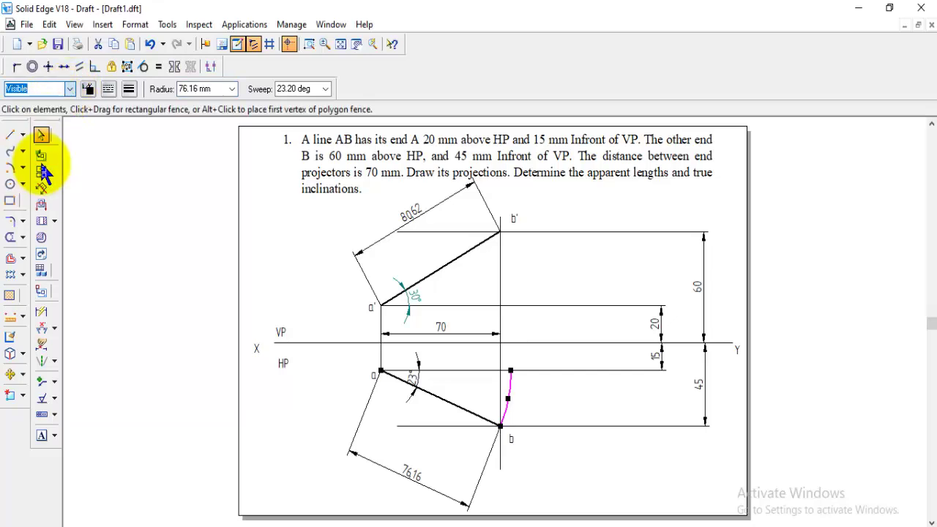
- Draw a vertical projector from the upper end of the arc about a up to the topmost horizontal line
left_click(9, 136)
left_click(10, 136)
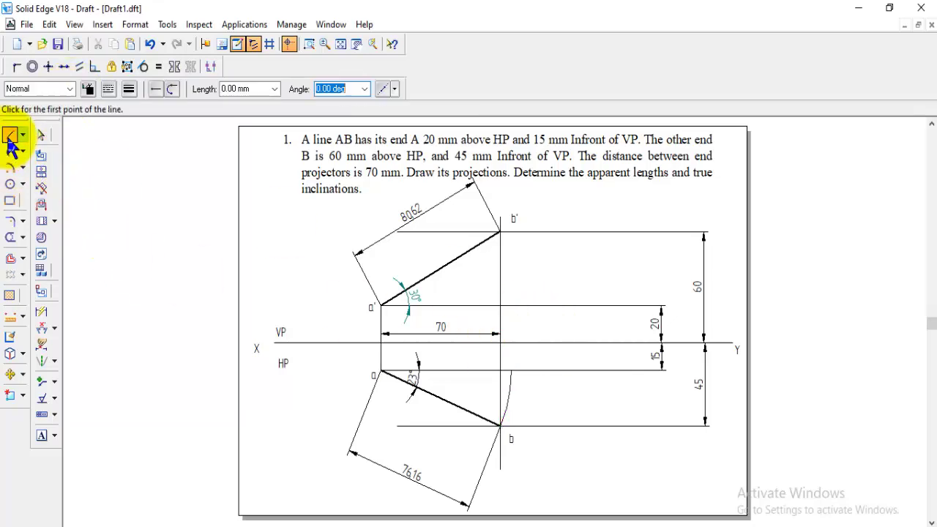
left_click(513, 371)
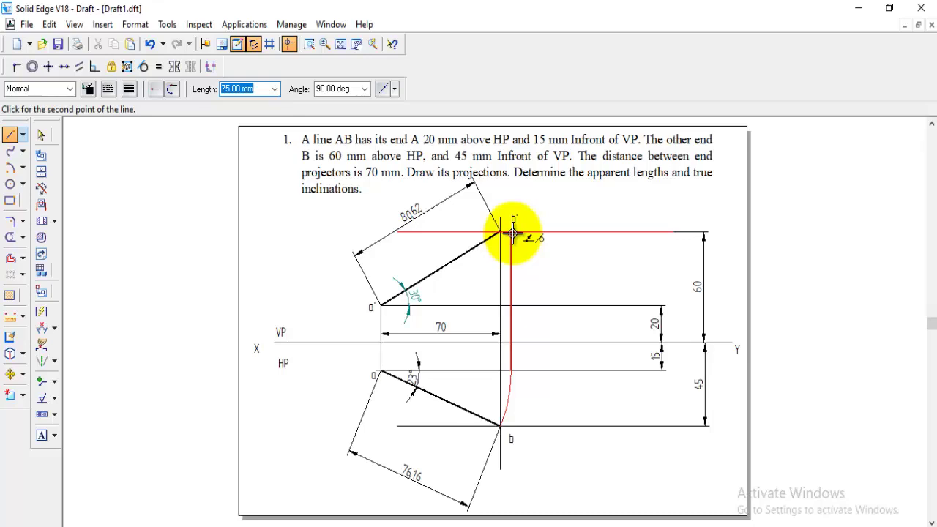
left_click(511, 232)
right_click(533, 241)
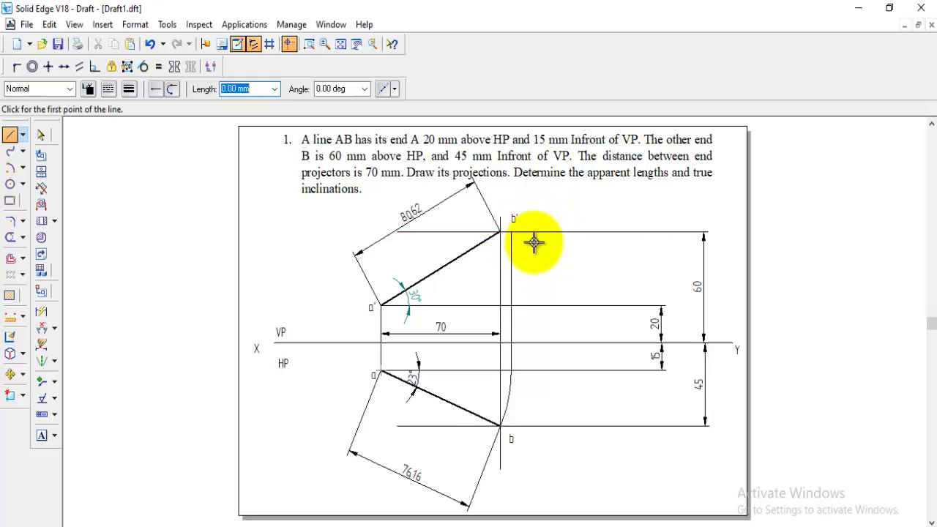
- Label the new projector's upper end b1' and move the b' label to the left side of its own projector
left_click(45, 436)
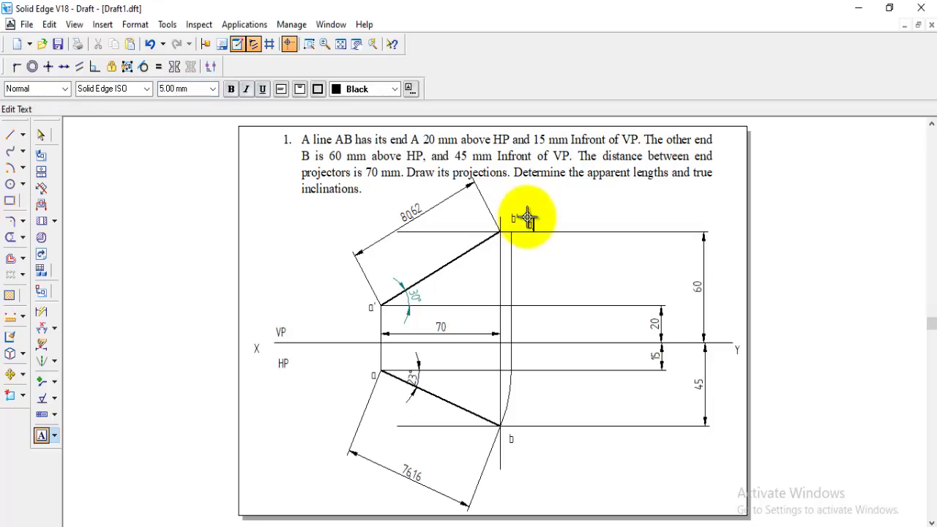
type("b'")
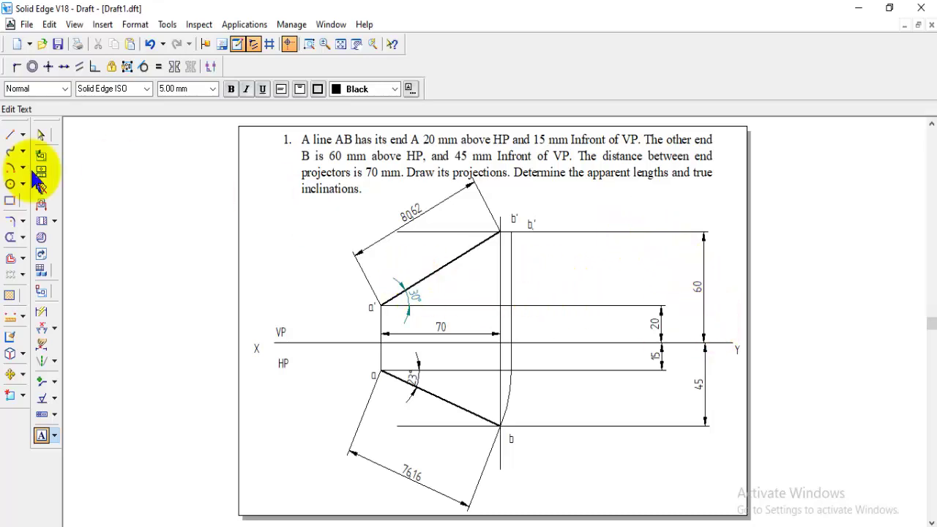
left_click(10, 374)
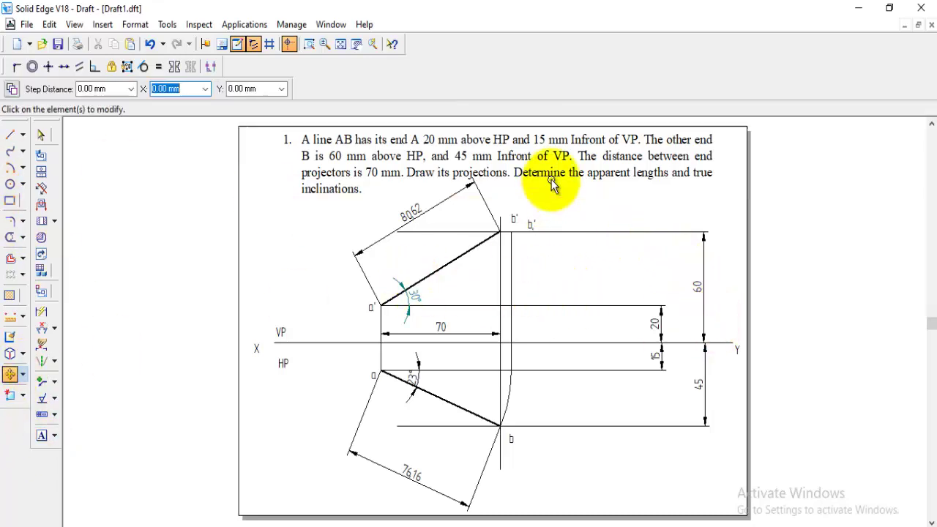
left_click(514, 218)
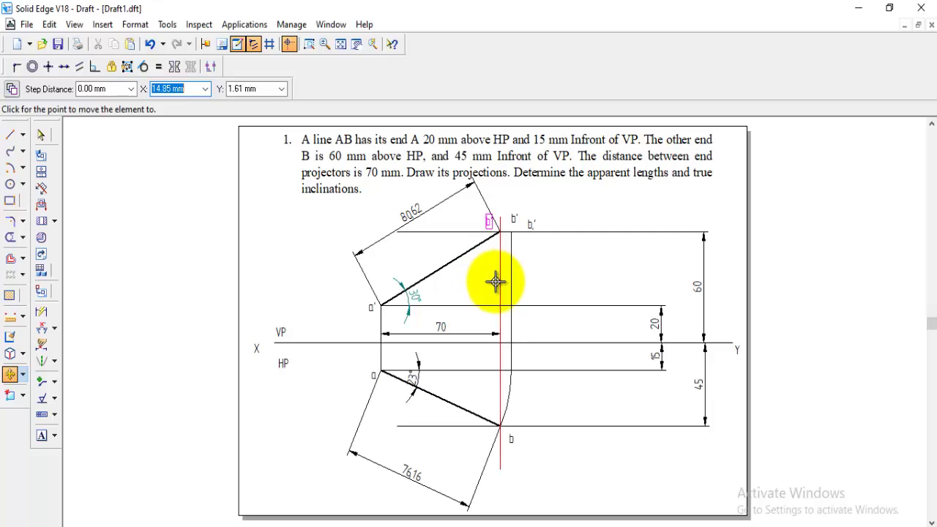
left_click(497, 282)
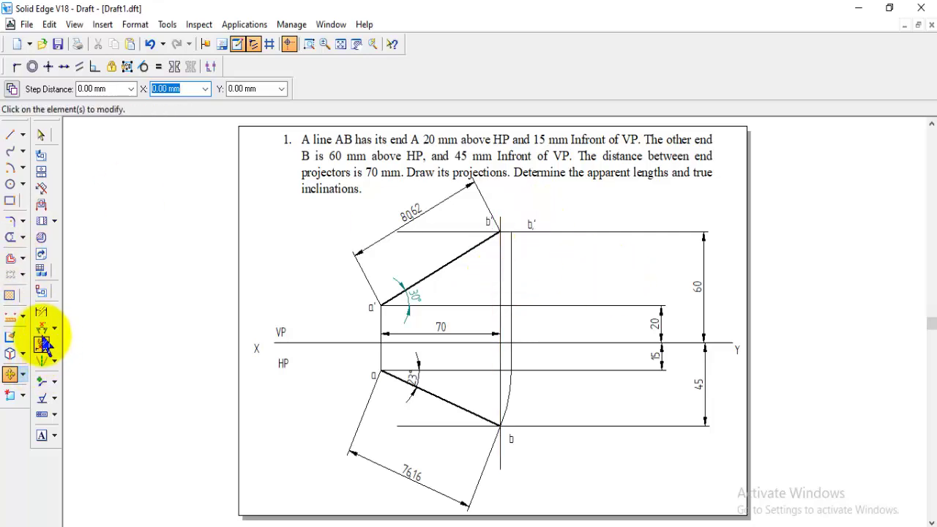
- Add upward direction arrows on the arc about a and on the projector leading to b1'
left_click(45, 384)
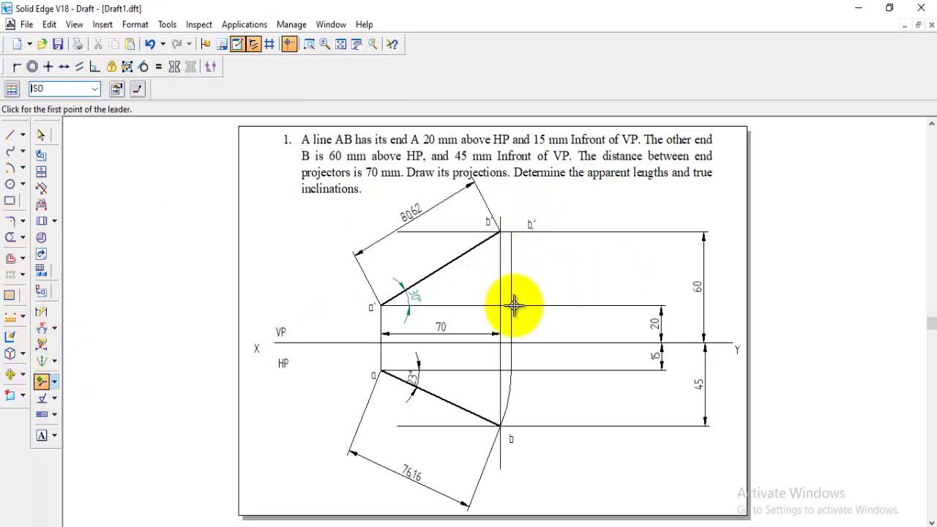
left_click(511, 399)
left_click(510, 373)
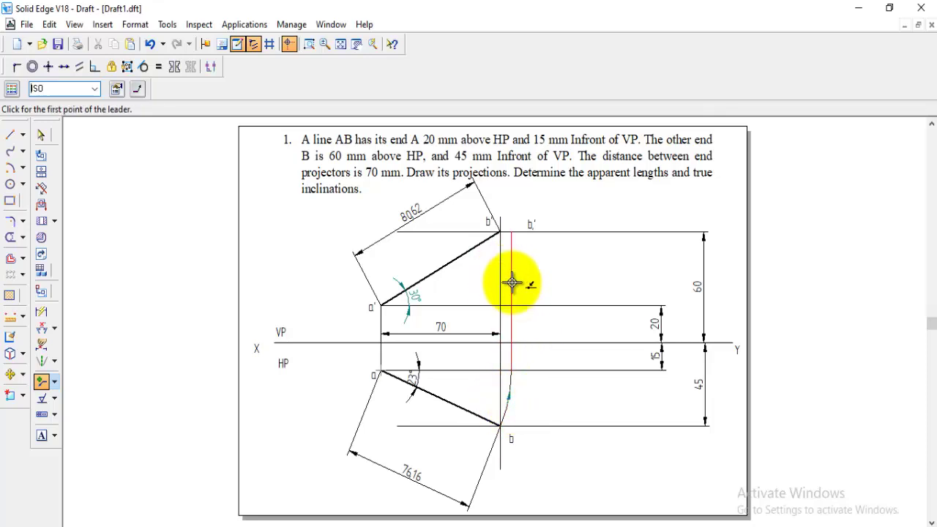
left_click(511, 284)
left_click(512, 314)
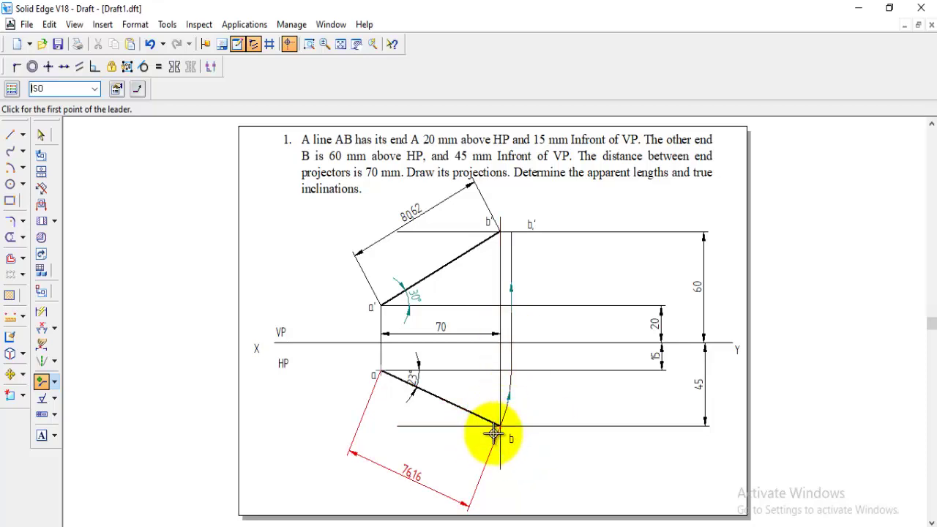
left_click(543, 227)
- Draw a centre-point arc about a', from b' down to the horizontal line through a'
left_click(9, 136)
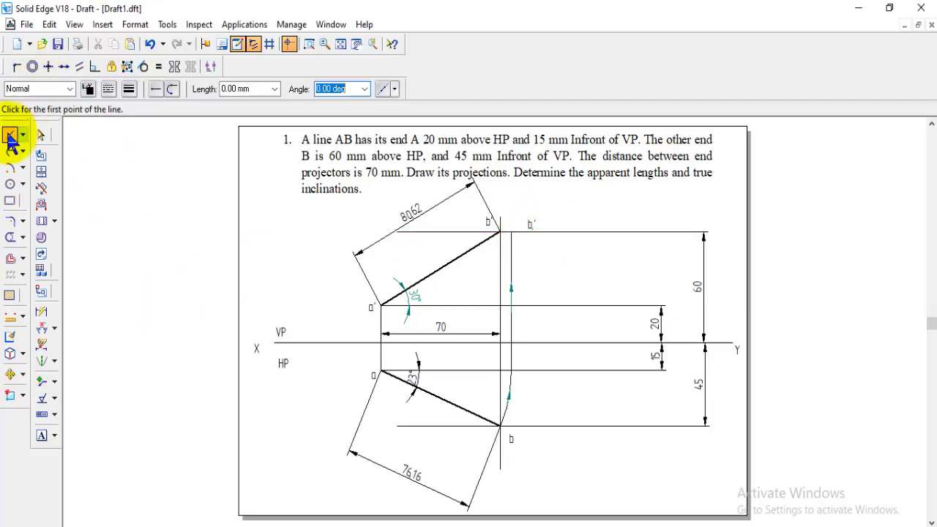
left_click(10, 167)
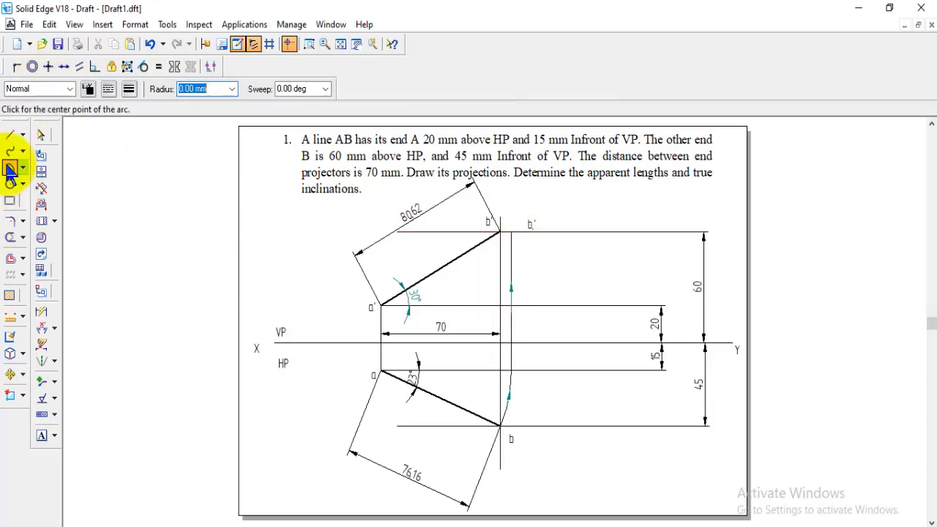
left_click(381, 304)
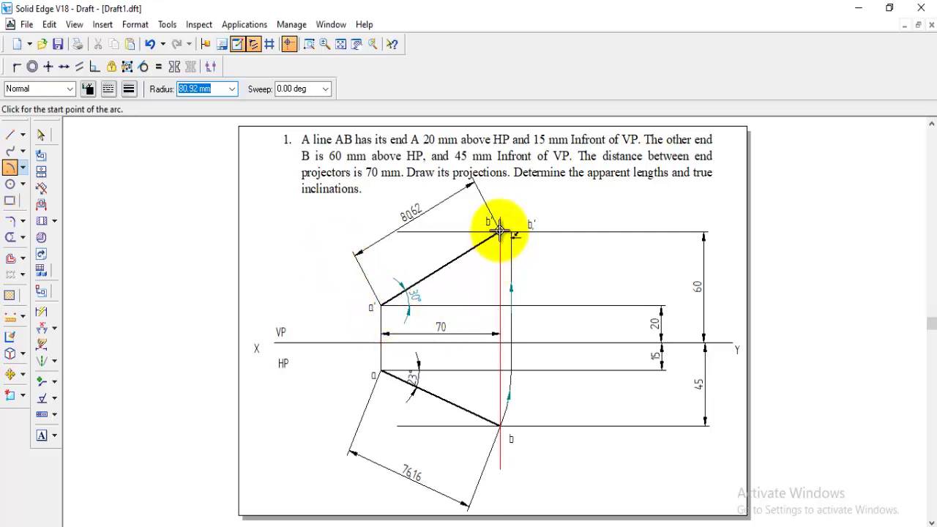
left_click(500, 232)
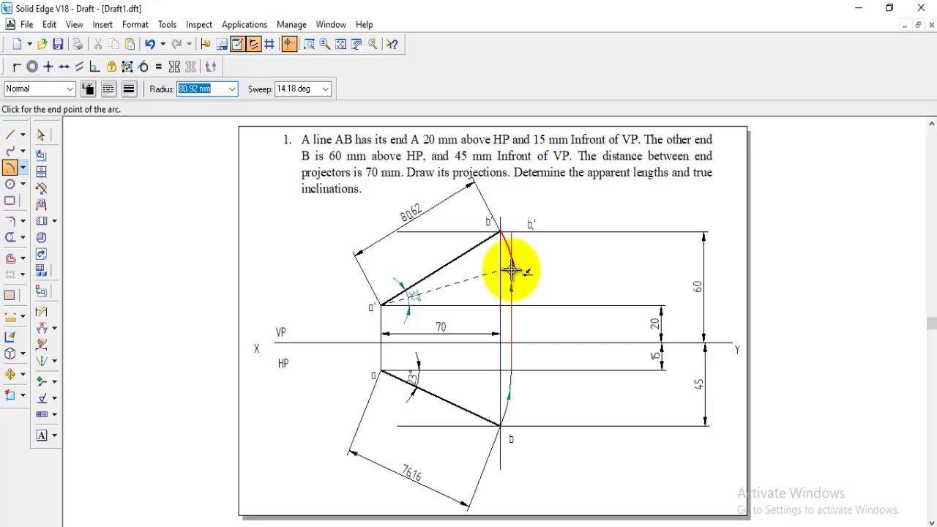
left_click(527, 304)
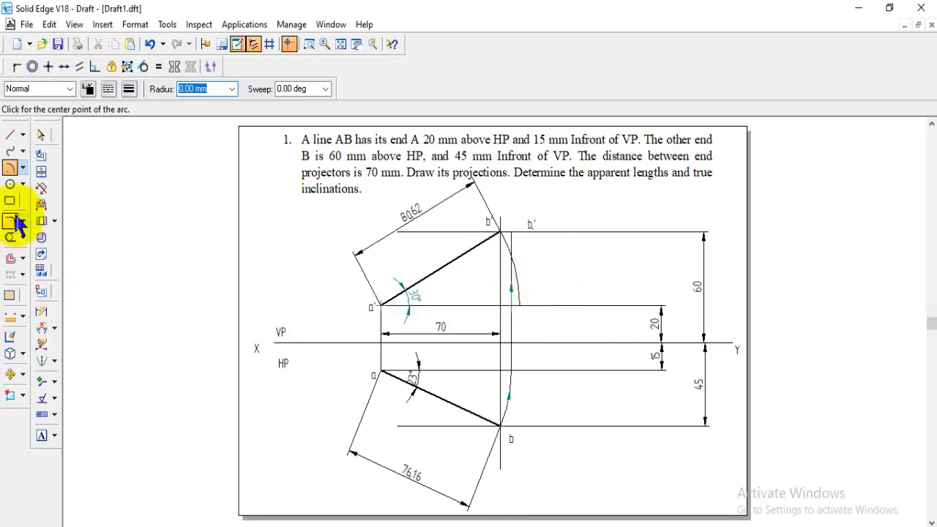
- Draw a vertical projector from the lower end of the arc about a' to the lowest horizontal line and label its end b1
left_click(10, 136)
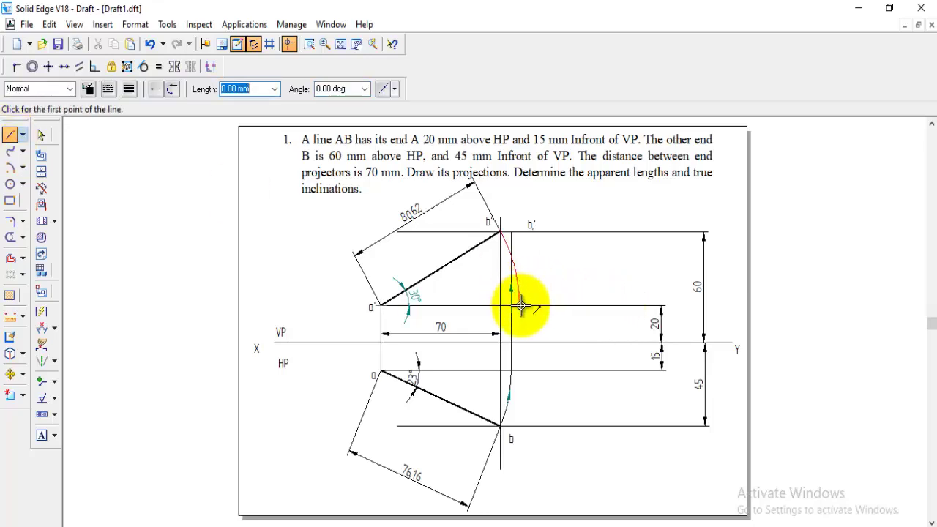
left_click(519, 425)
key("Escape")
left_click(42, 436)
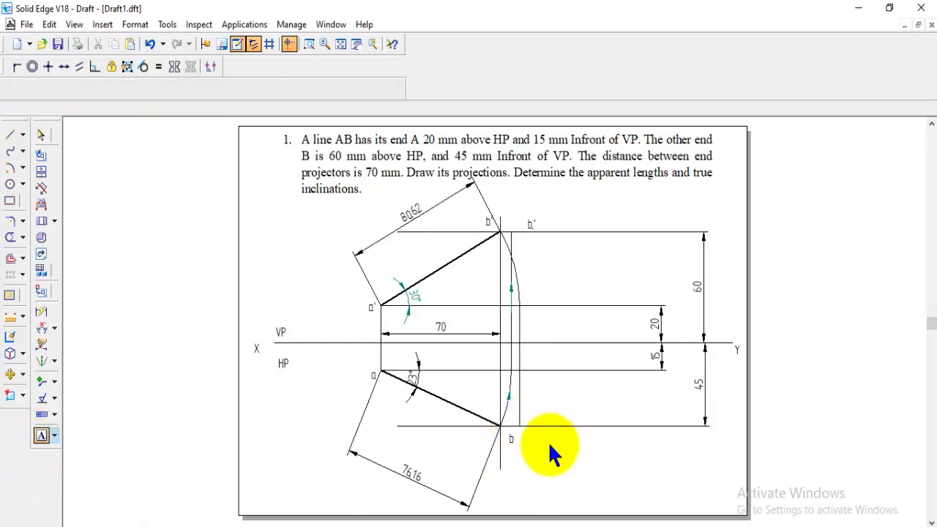
type("b")
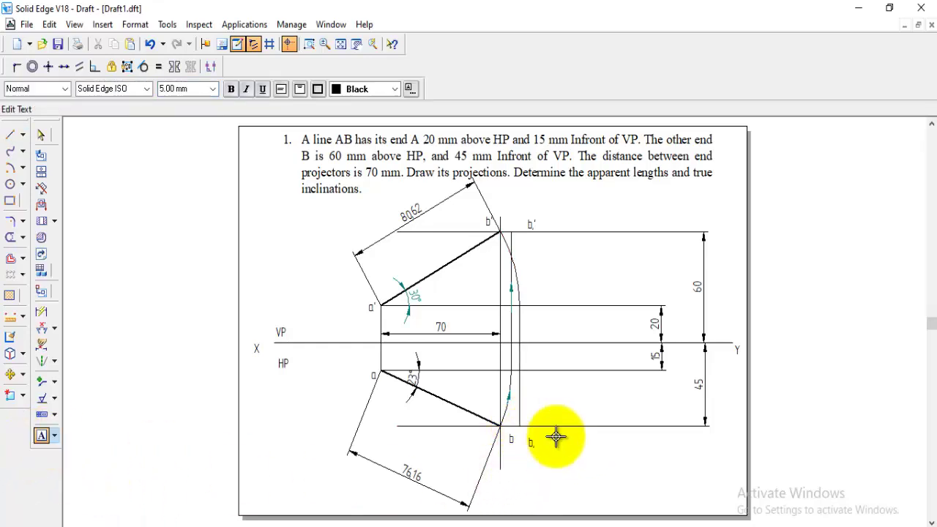
- Draw a straight line from a' to b1' on the topmost horizontal line
left_click(10, 138)
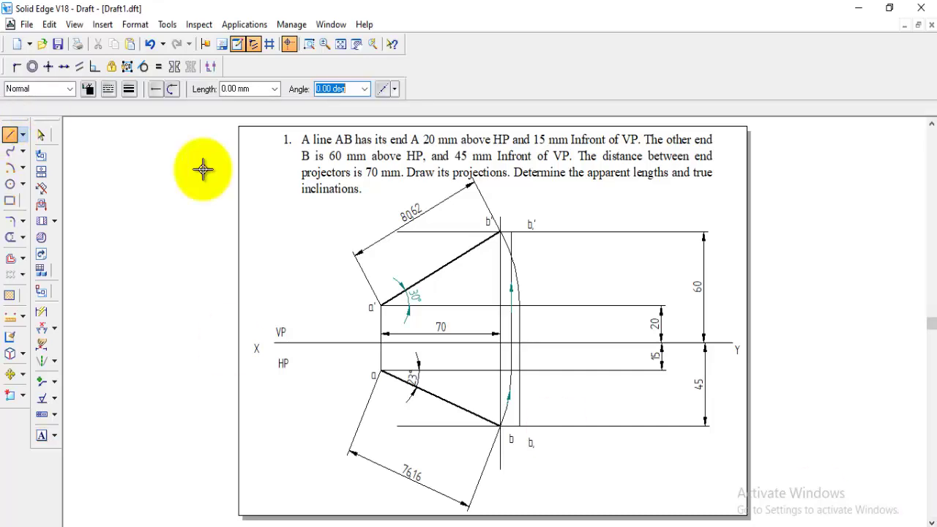
left_click(379, 306)
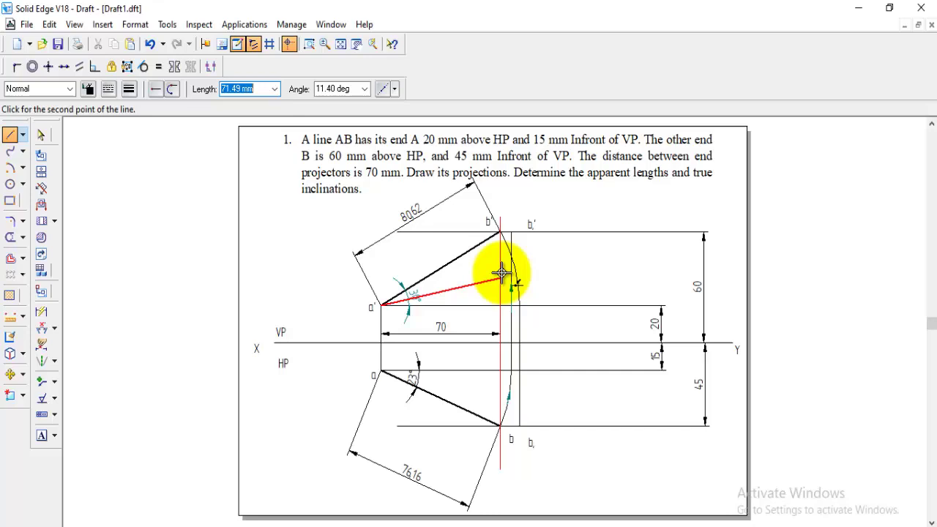
left_click(514, 233)
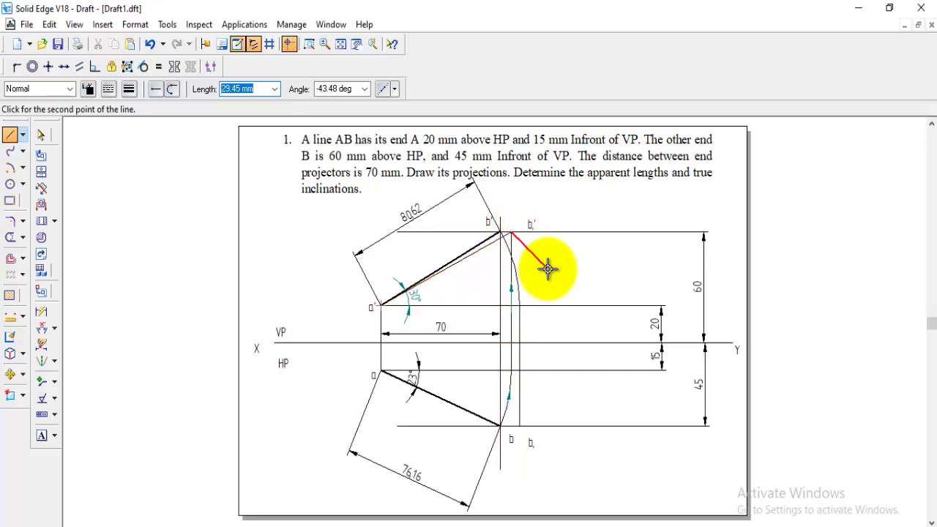
key("Escape")
- Draw a straight line from near a to b1 on the lowest horizontal line
left_click(382, 372)
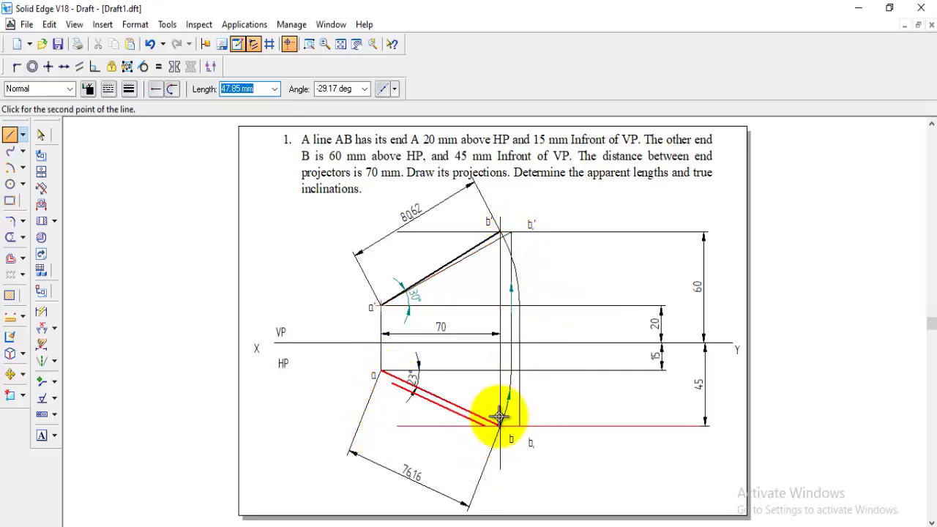
left_click(520, 426)
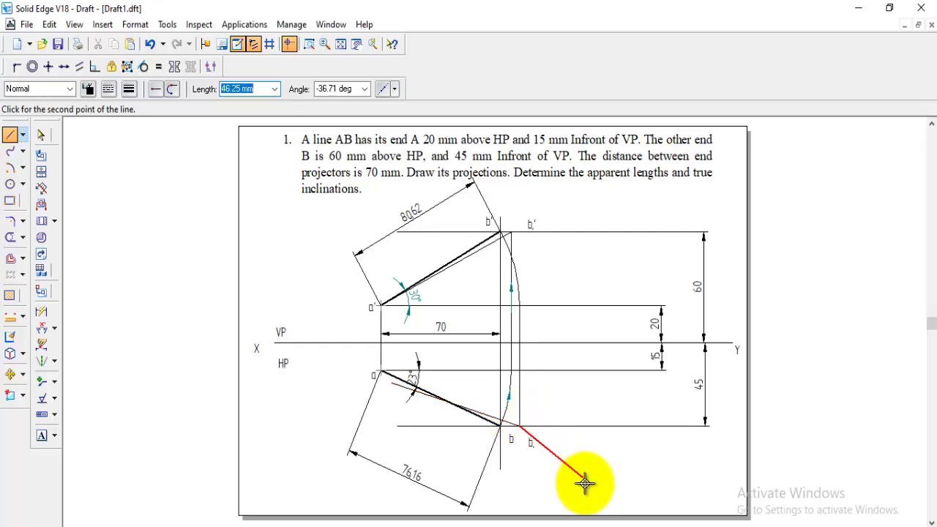
key("Escape")
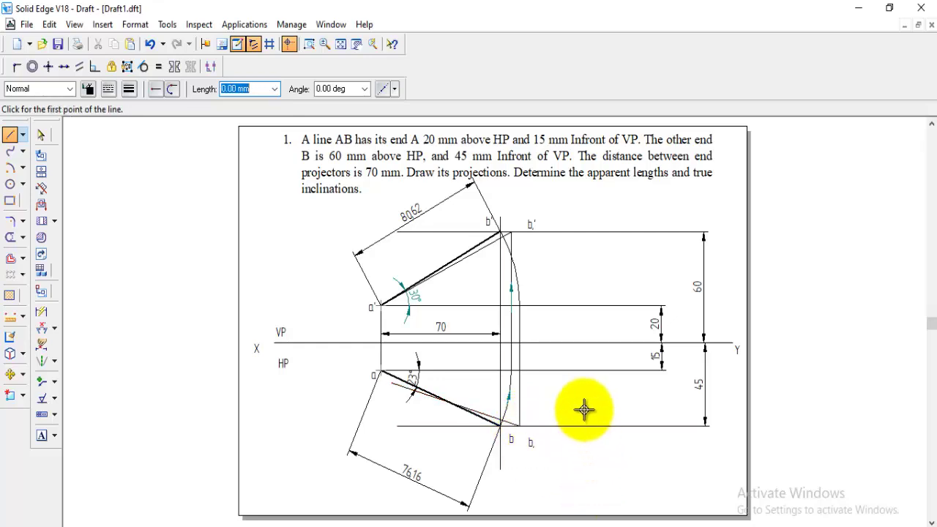
- Add downward-pointing leader arrowheads on the arc about a' and on the vertical projector leading to b1
left_click(40, 385)
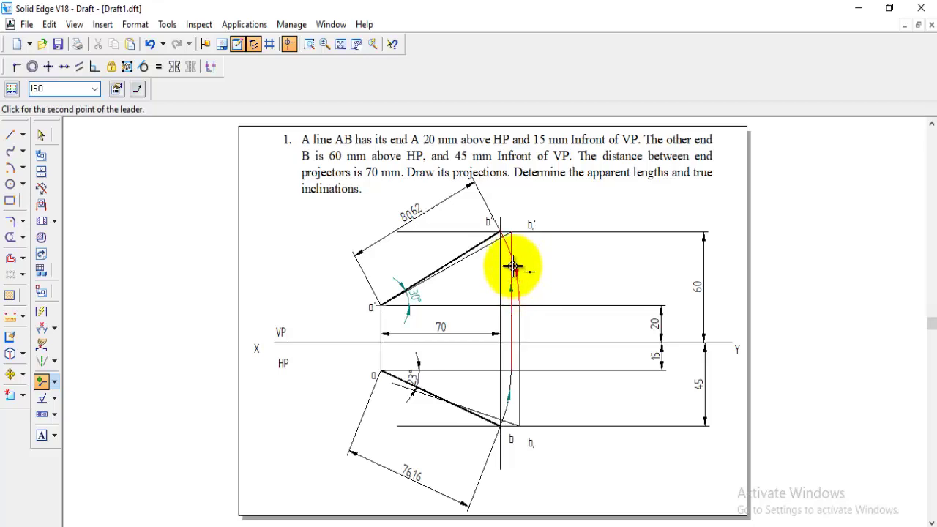
left_click(524, 358)
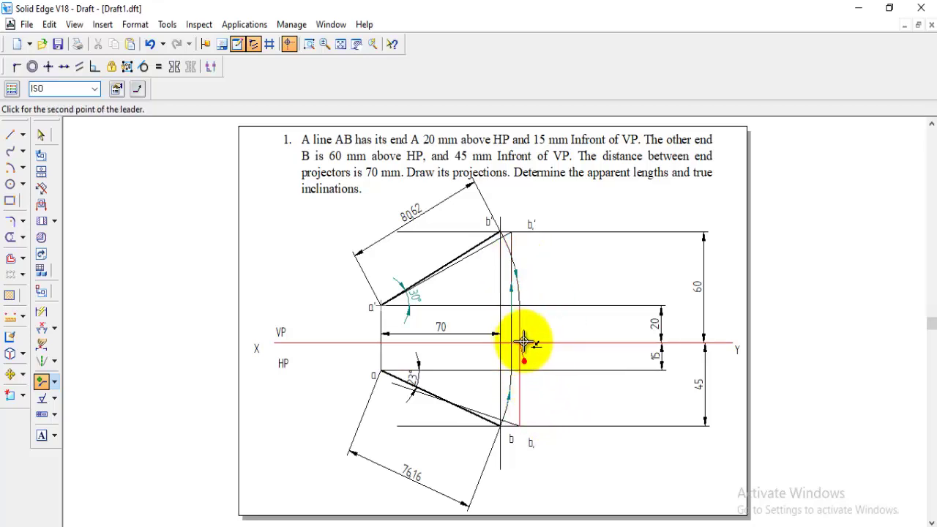
left_click(518, 360)
left_click(522, 351)
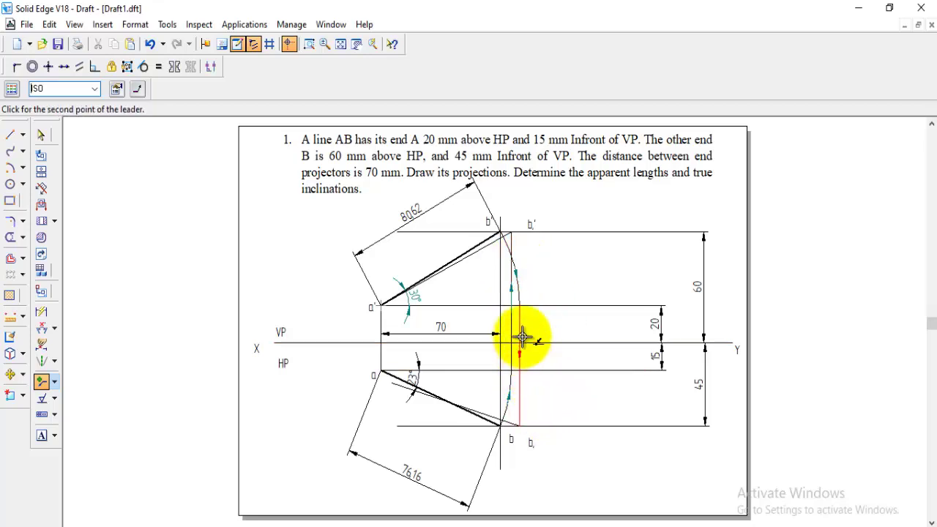
left_click(519, 334)
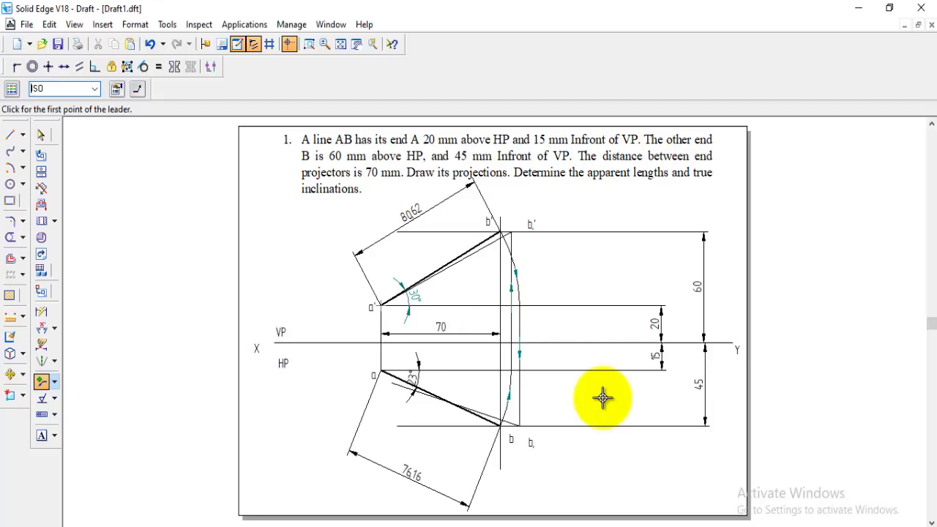
- Dimension the angle between line a'b1' and the horizontal line through a'
left_click(42, 331)
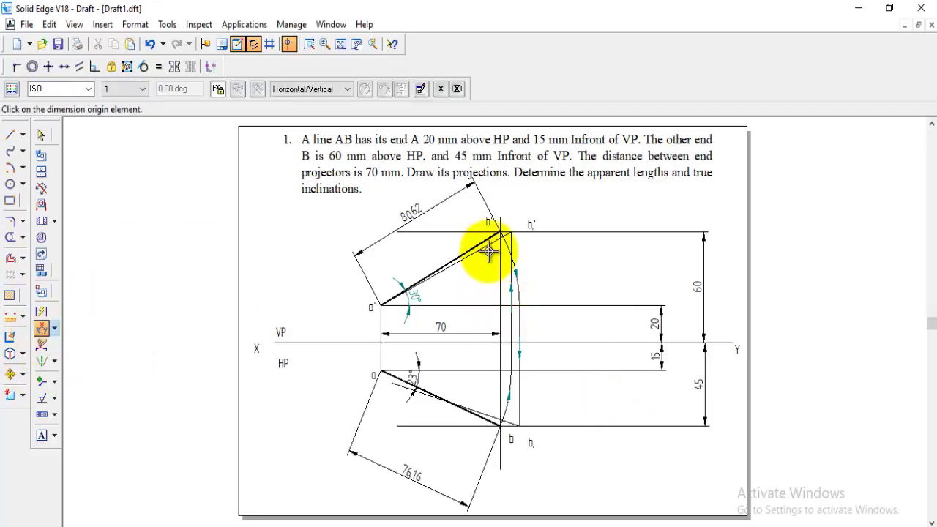
left_click(489, 251)
left_click(471, 306)
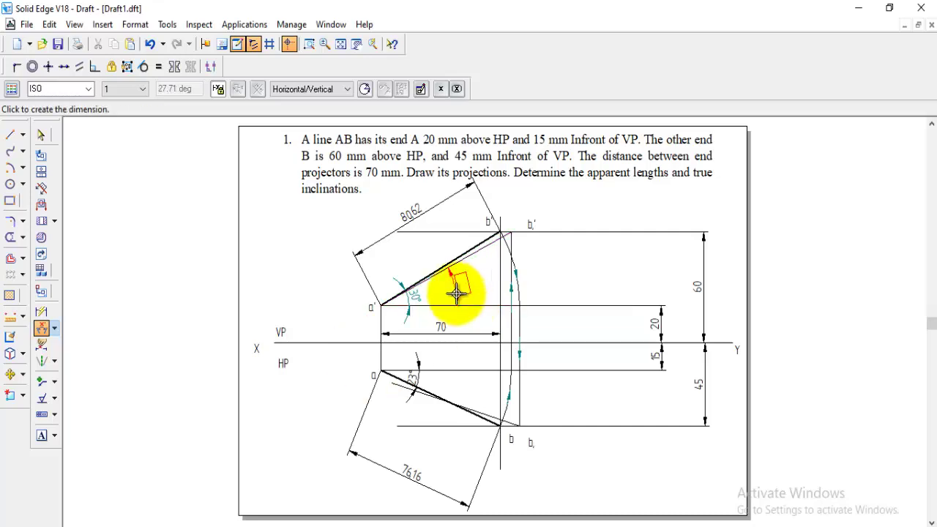
left_click(464, 290)
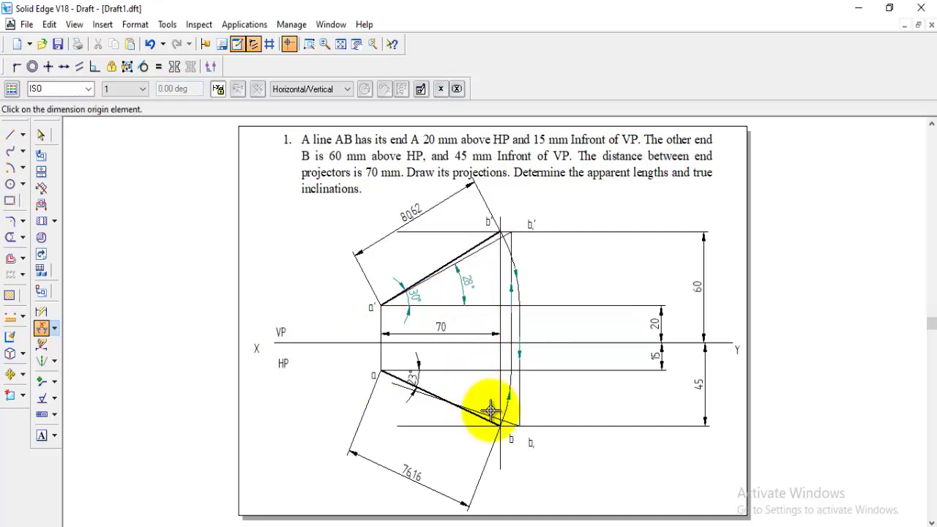
- Delete the misplaced line ending at b1 and redraw it as a straight line exactly from a to b1
left_click(41, 134)
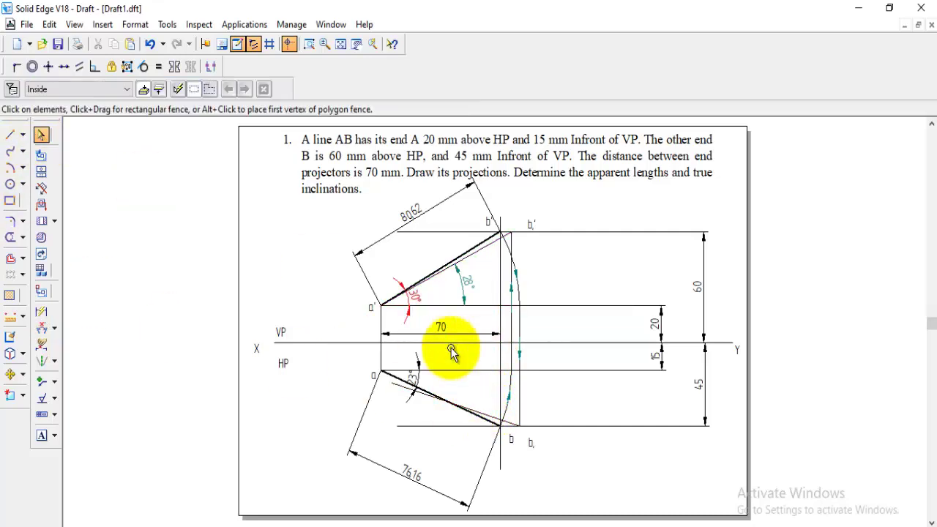
left_click(481, 410)
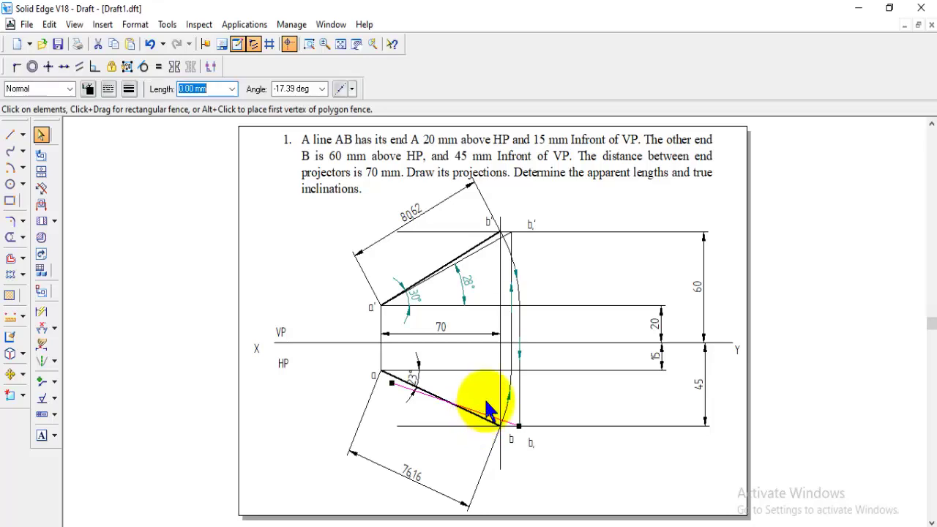
key("Escape")
left_click(10, 135)
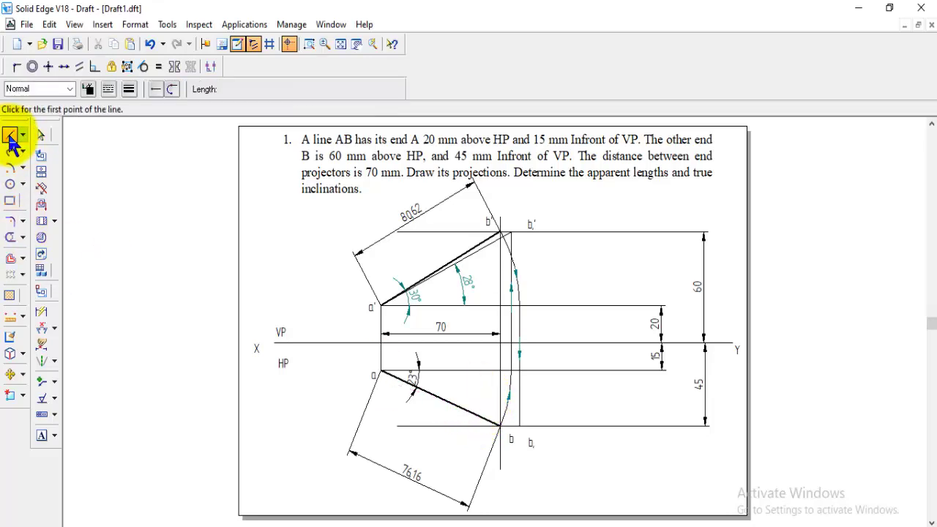
left_click(379, 371)
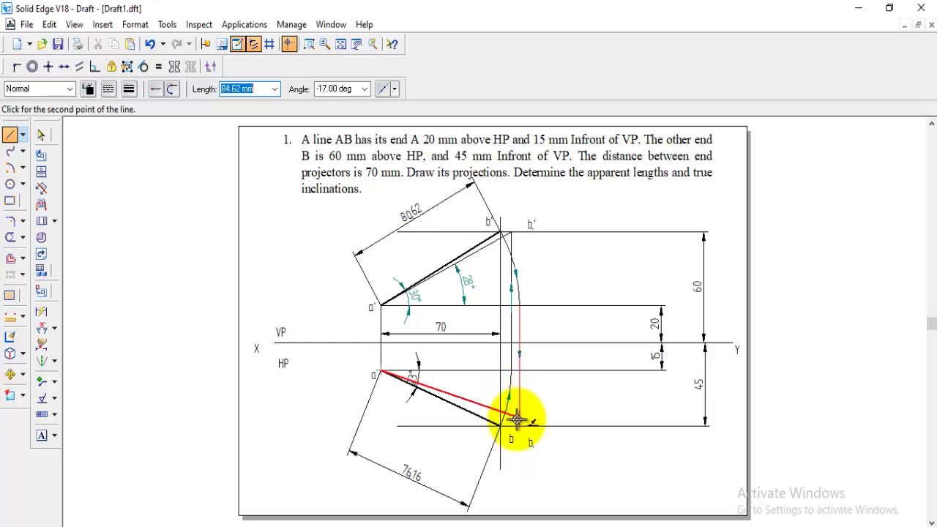
left_click(518, 424)
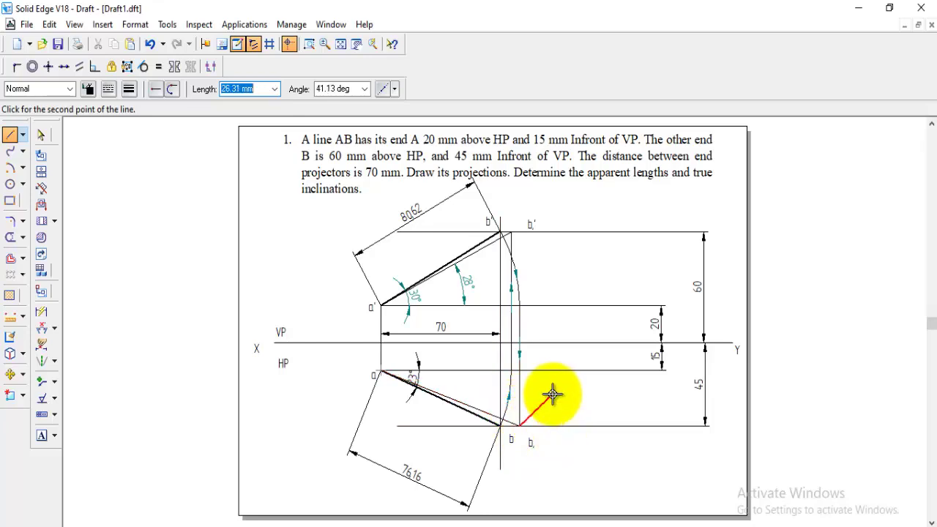
right_click(552, 392)
- Dimension the angle between line ab1 and the horizontal line through a
left_click(42, 328)
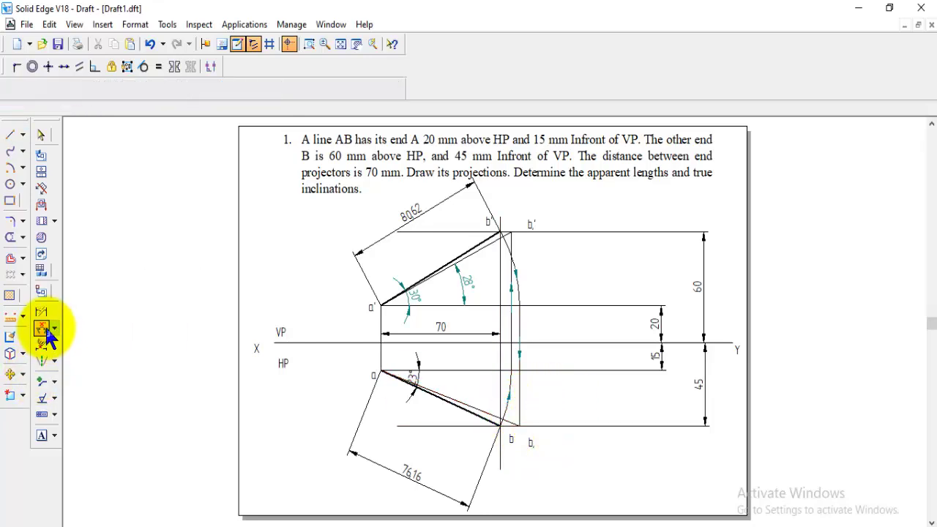
left_click(475, 408)
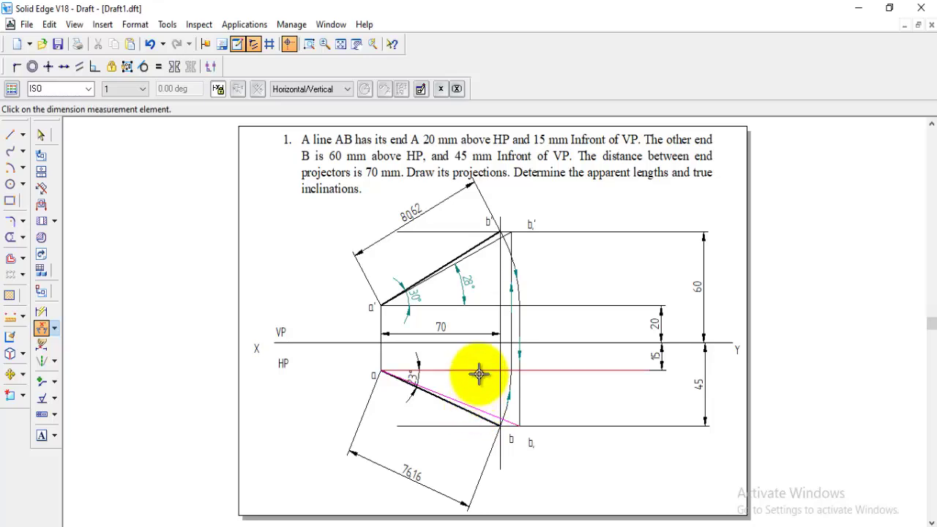
left_click(479, 374)
left_click(485, 388)
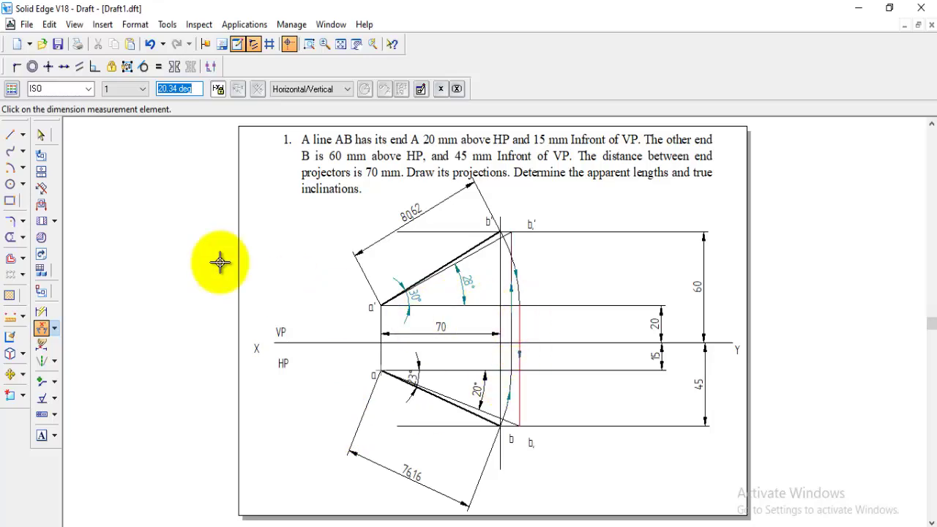
- Start a text note below the HP label and copy the θ symbol from the Symbol font in Character Map
left_click(46, 433)
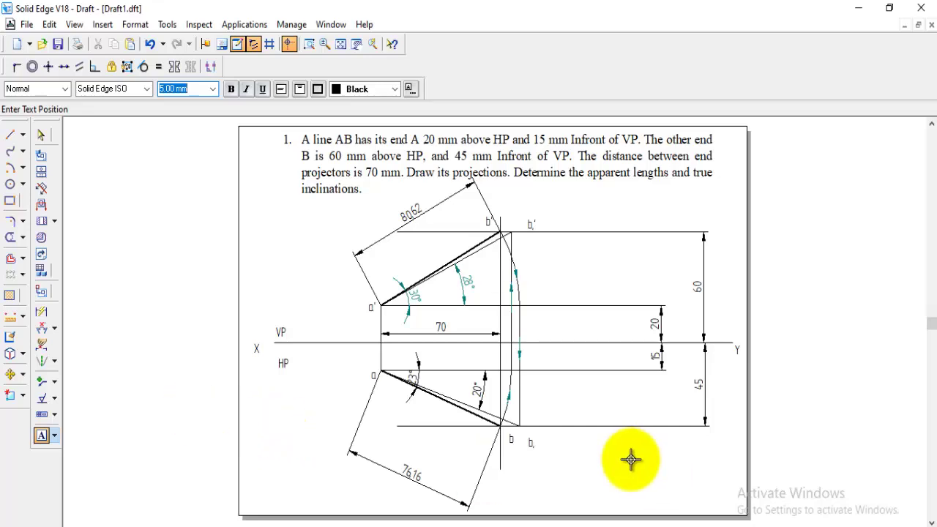
left_click(275, 406)
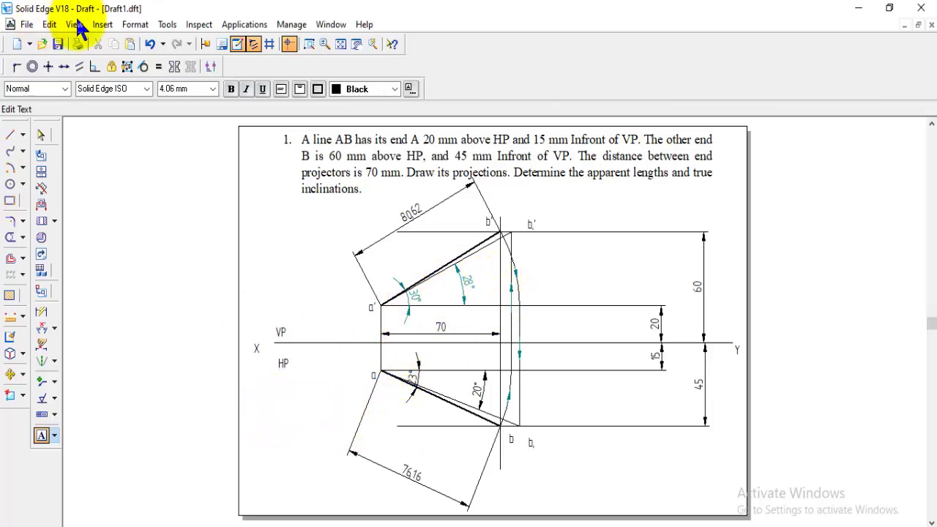
left_click(171, 25)
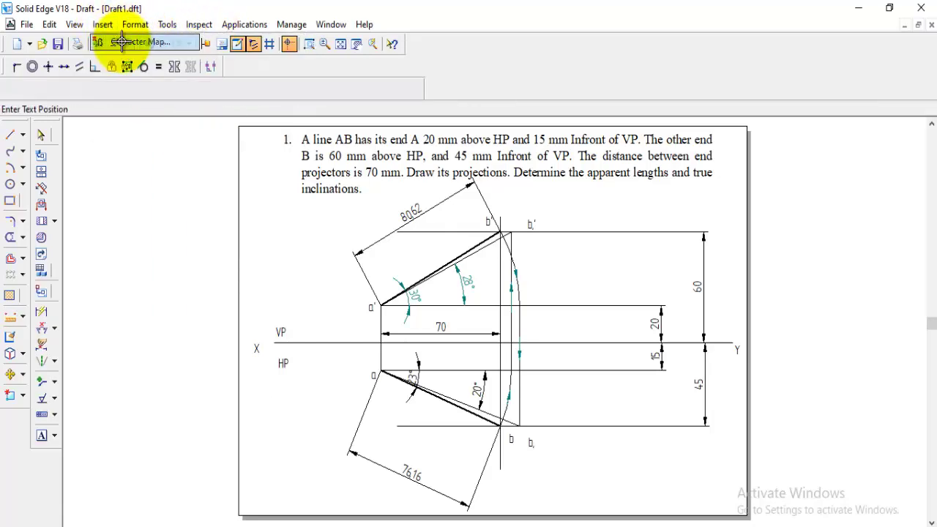
left_click(120, 42)
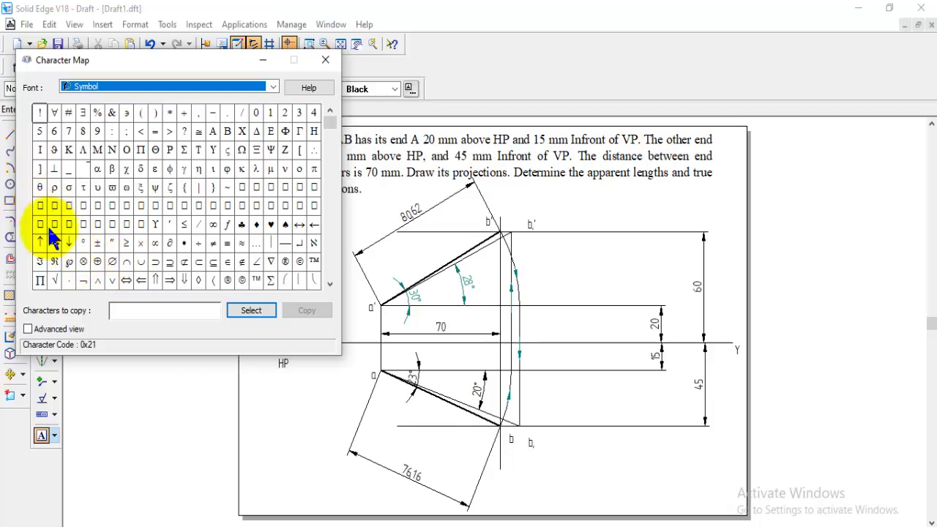
left_click(40, 188)
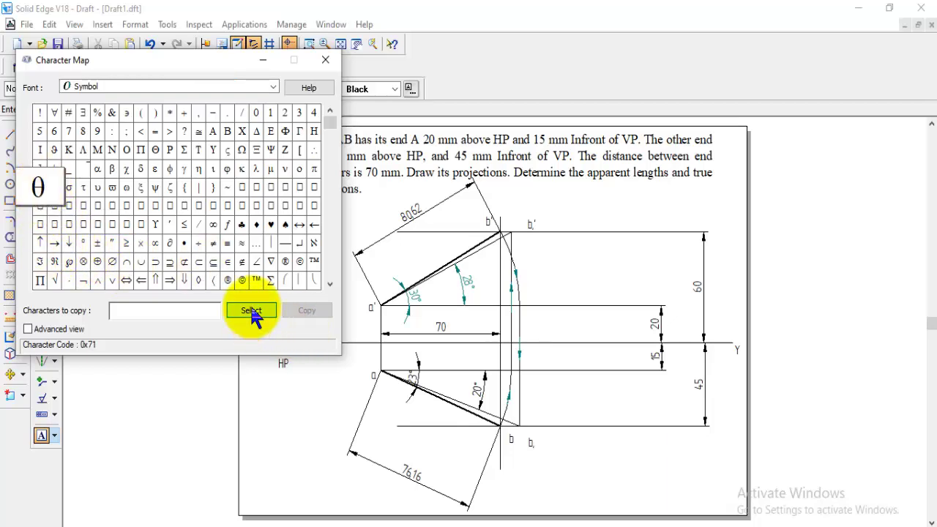
left_click(305, 309)
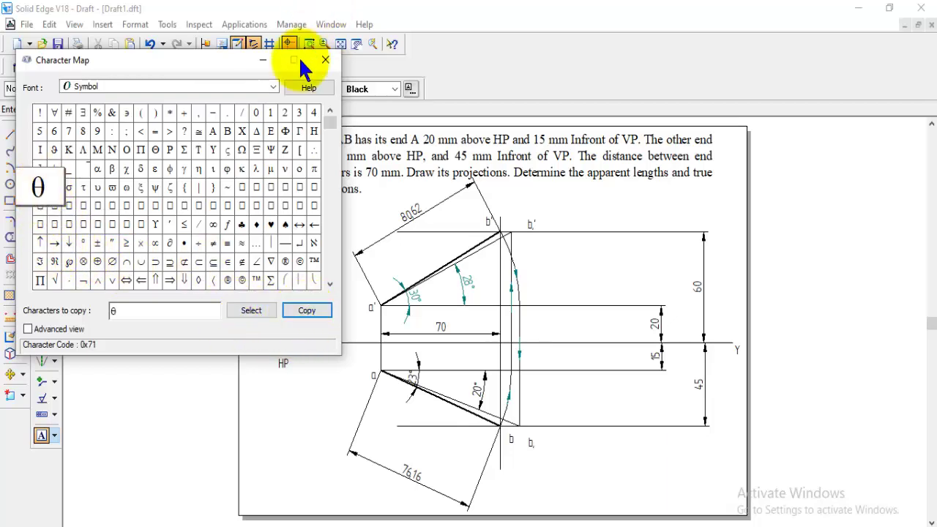
left_click(262, 60)
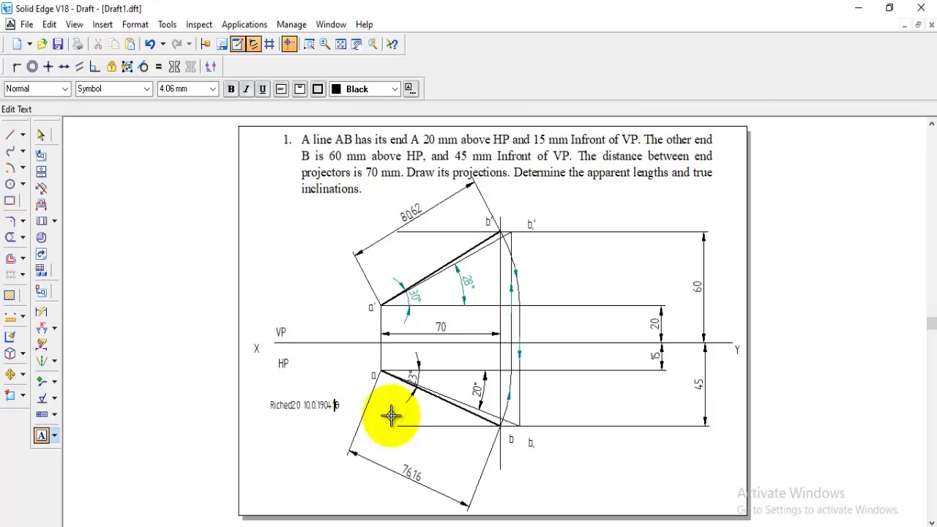
- Clear the stray text pasted before θ and complete the note as "θ = 28"
key("BackSpace")
key("BackSpace")
key("BackSpace")
key("BackSpace")
key("BackSpace")
key("BackSpace")
key("BackSpace")
key("BackSpace")
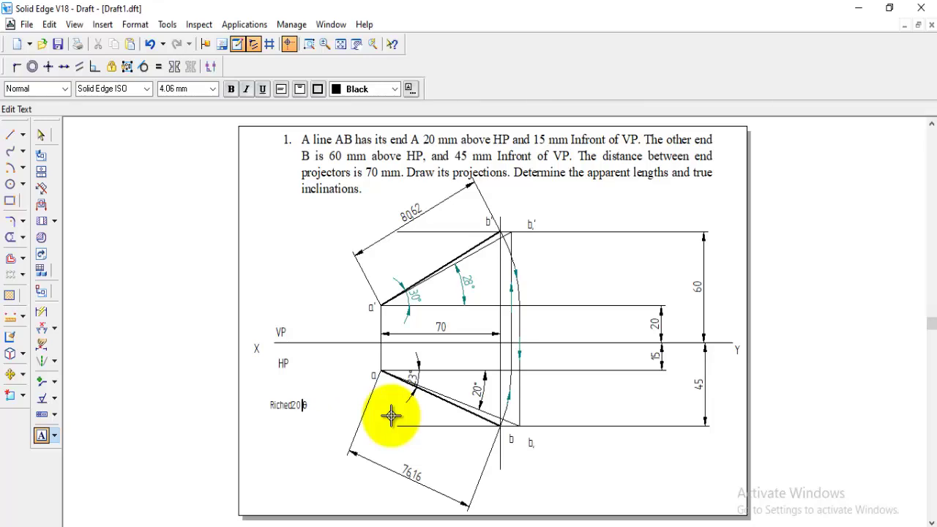
key("BackSpace")
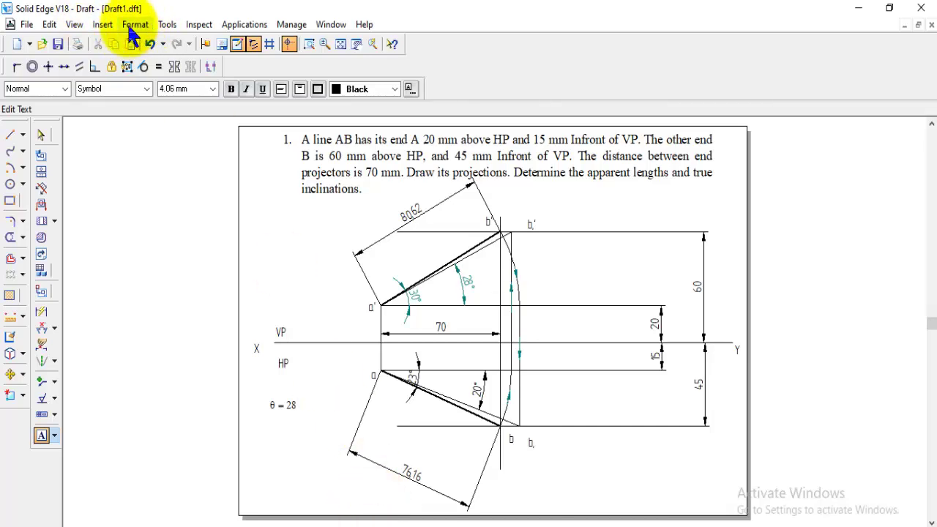
- Copy the degree symbol from the Symbol font in Character Map
left_click(102, 24)
left_click(136, 44)
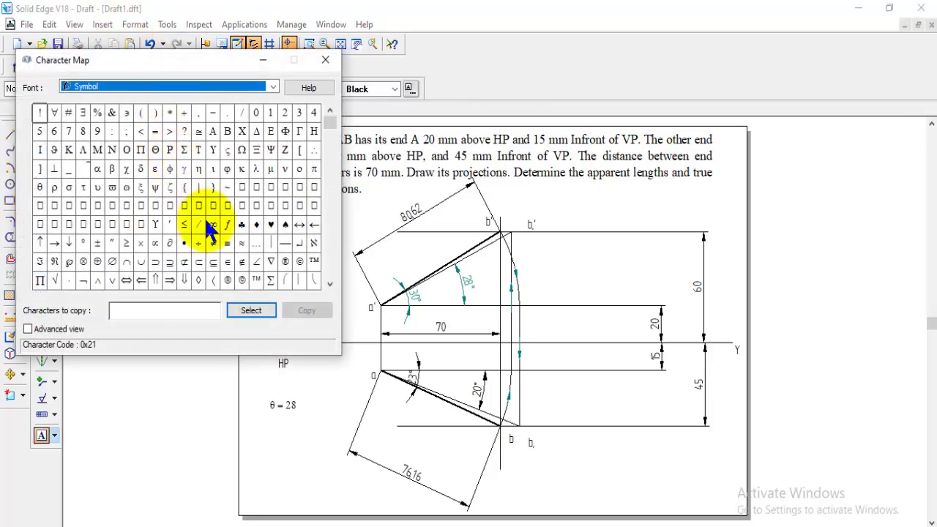
left_click(82, 242)
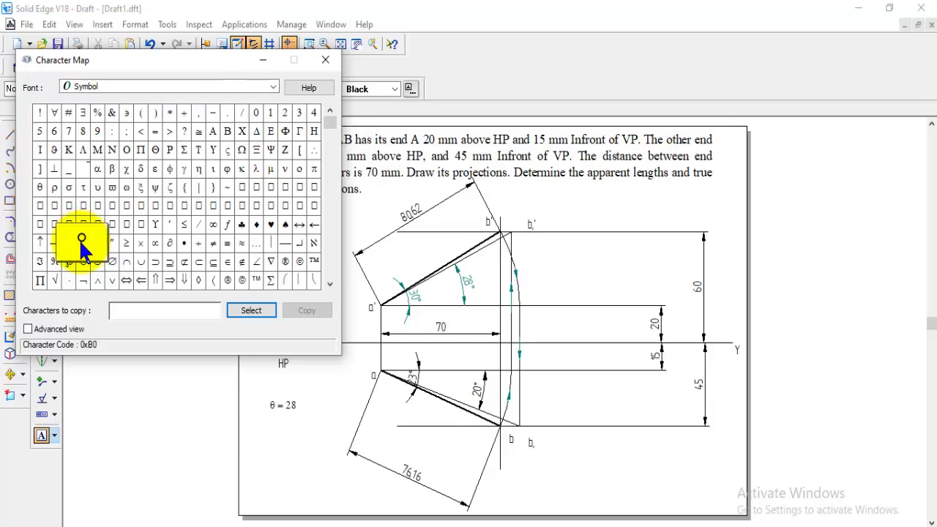
left_click(251, 310)
left_click(304, 309)
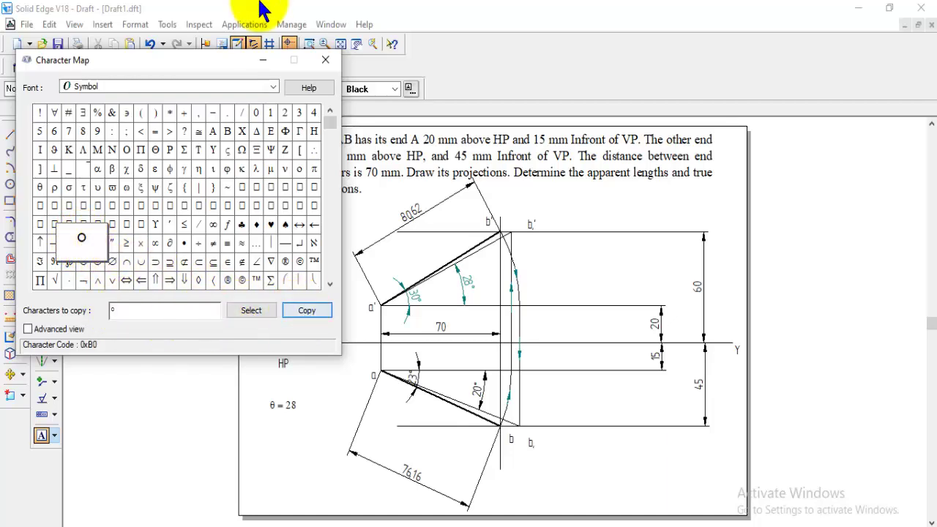
left_click(265, 62)
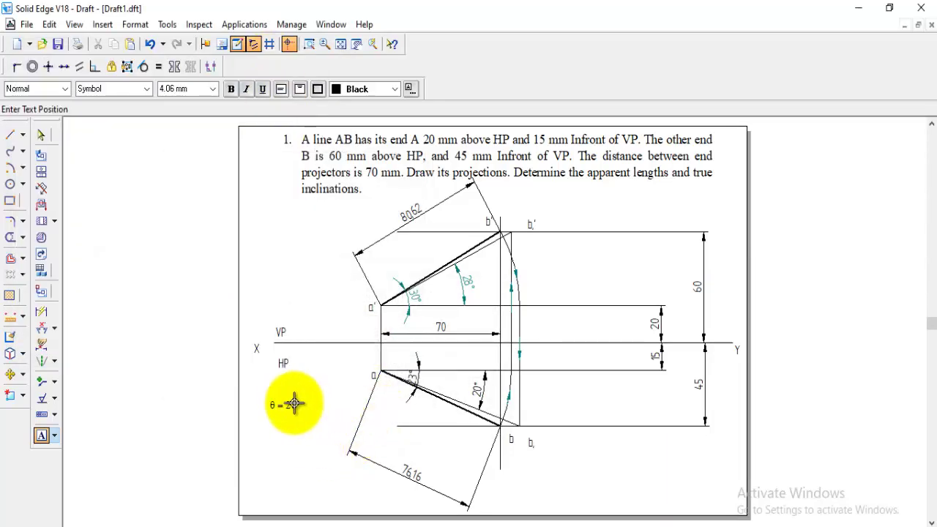
- Append the degree symbol to the θ = 28 note and widen its text box to fit the note on one line
left_click(41, 135)
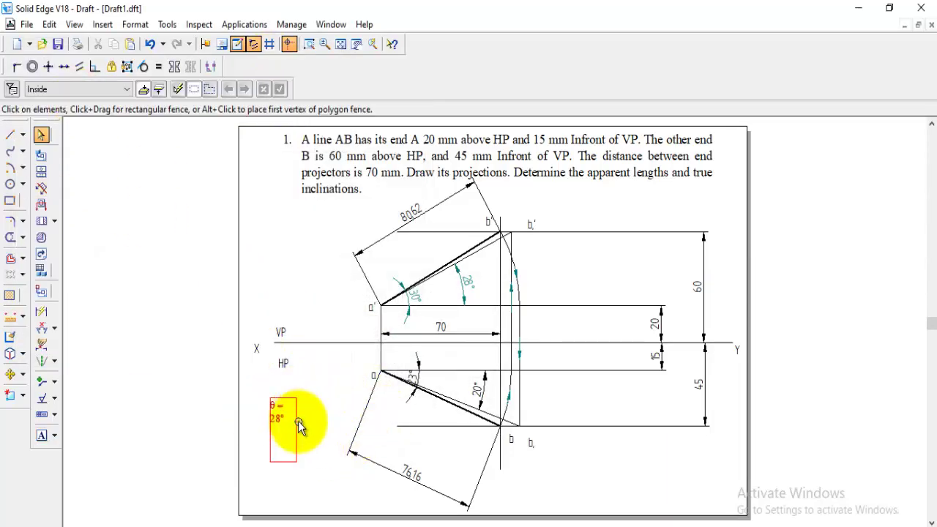
double_click(282, 415)
key("ctrl+v")
left_click(297, 423)
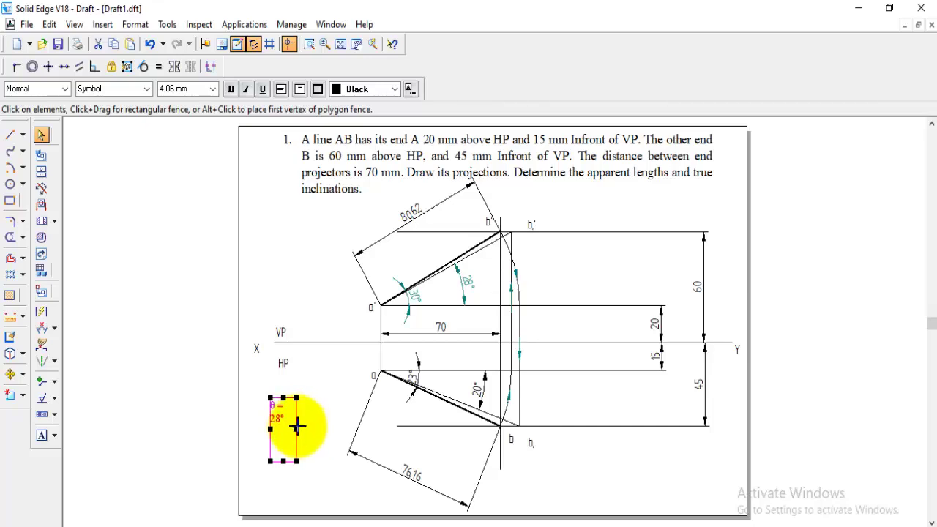
left_click_drag(304, 429, 349, 419)
- Open the θ note for editing and copy the ϕ symbol from the Symbol font in Character Map
double_click(311, 407)
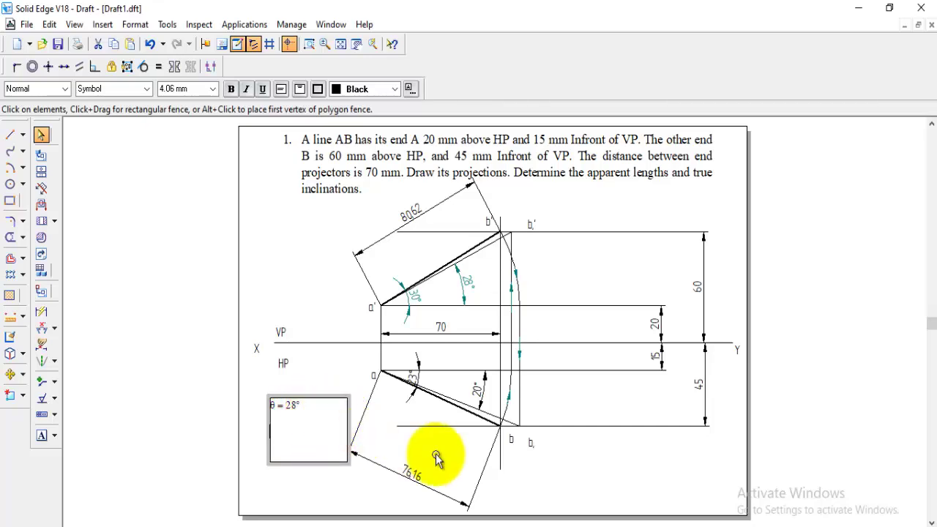
left_click(103, 24)
left_click(130, 40)
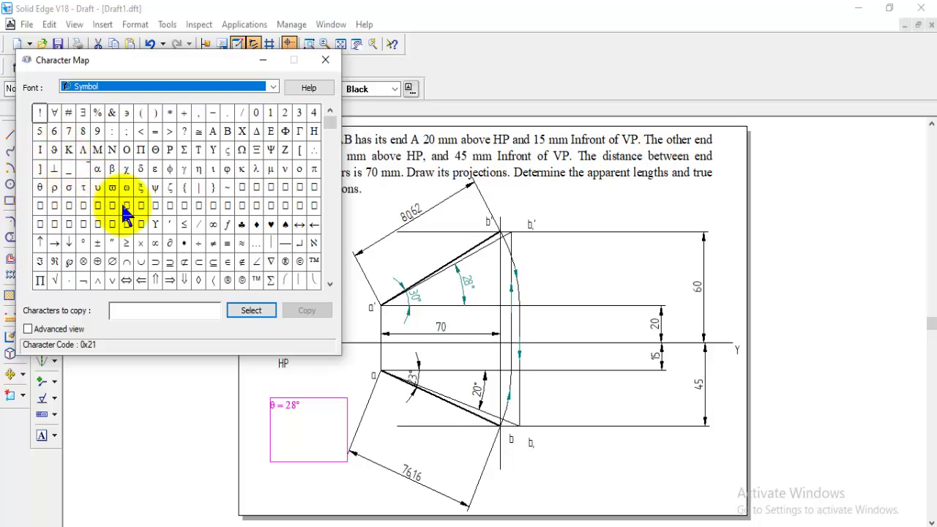
left_click(169, 169)
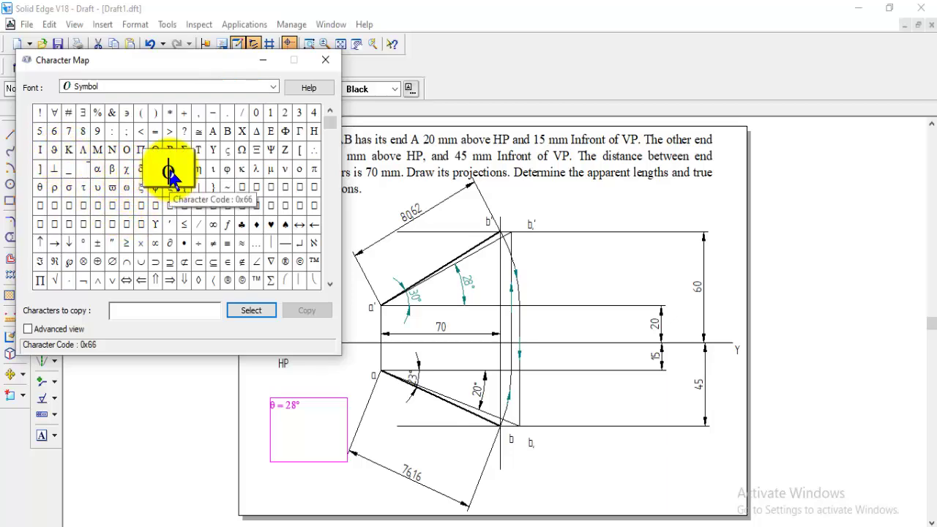
left_click(253, 311)
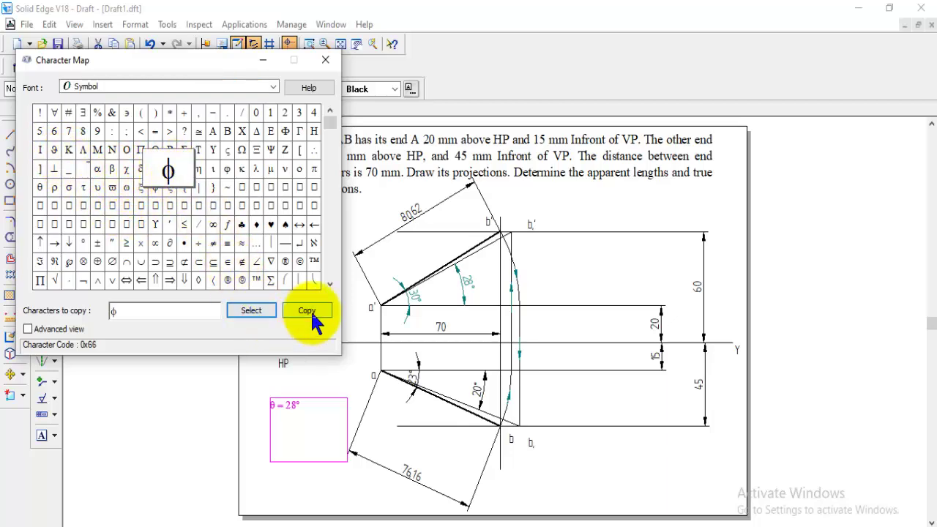
left_click(310, 309)
left_click(262, 62)
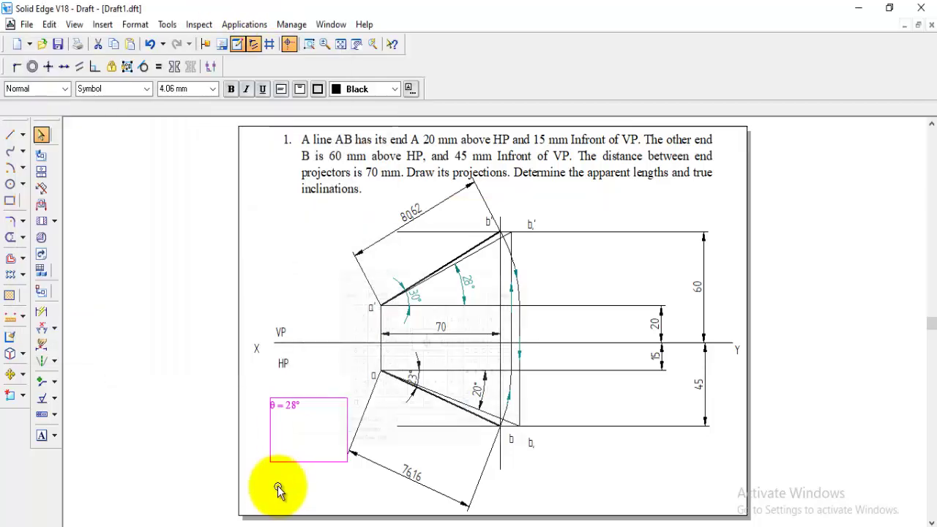
- Paste the ϕ symbol below θ = 28° in the angle note and complete that line as "ϕ = 20°"
double_click(303, 422)
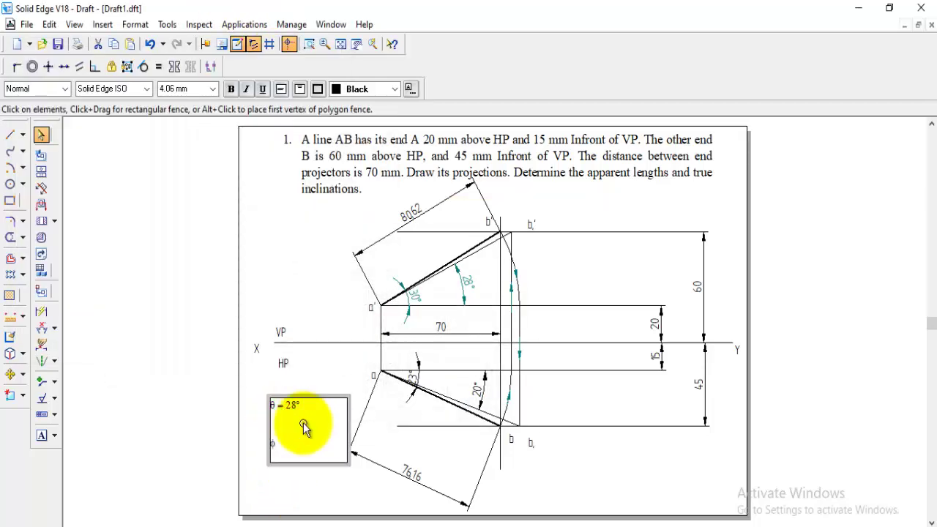
key("ctrl+v")
type("=")
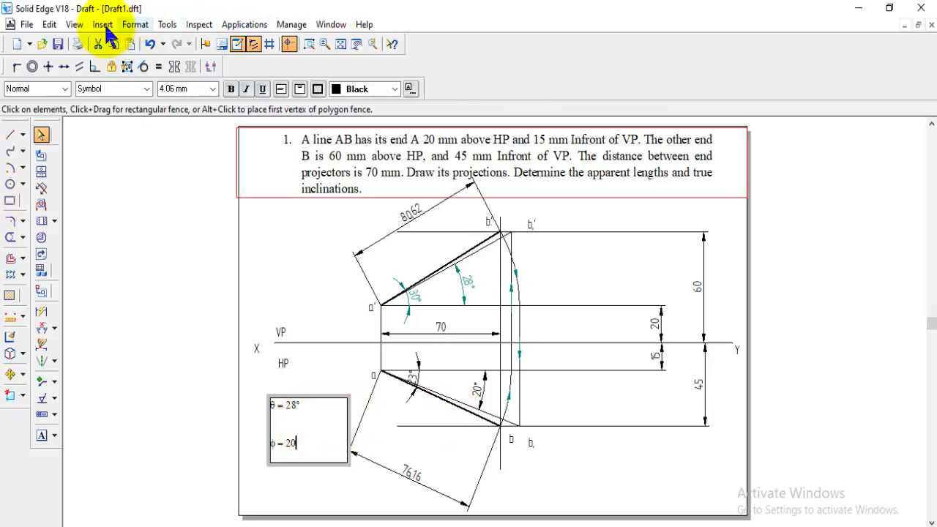
left_click(300, 405)
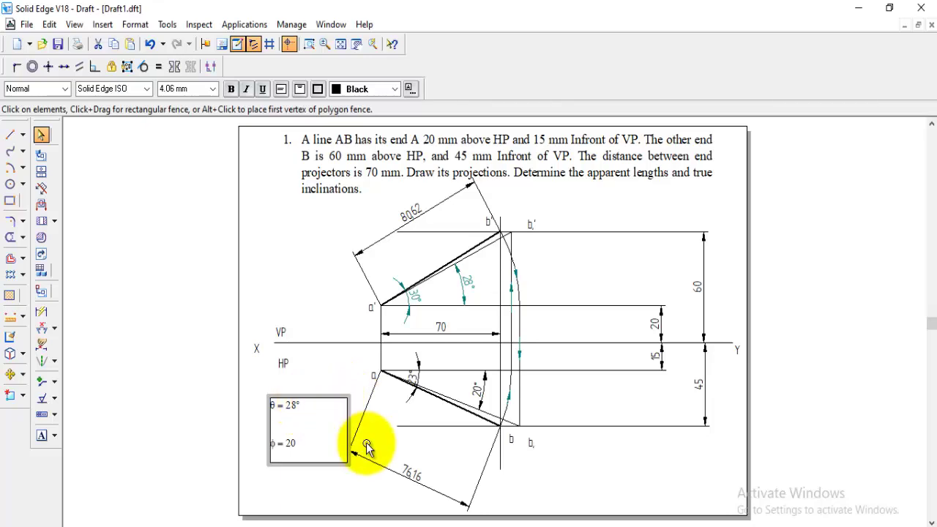
left_click(328, 443)
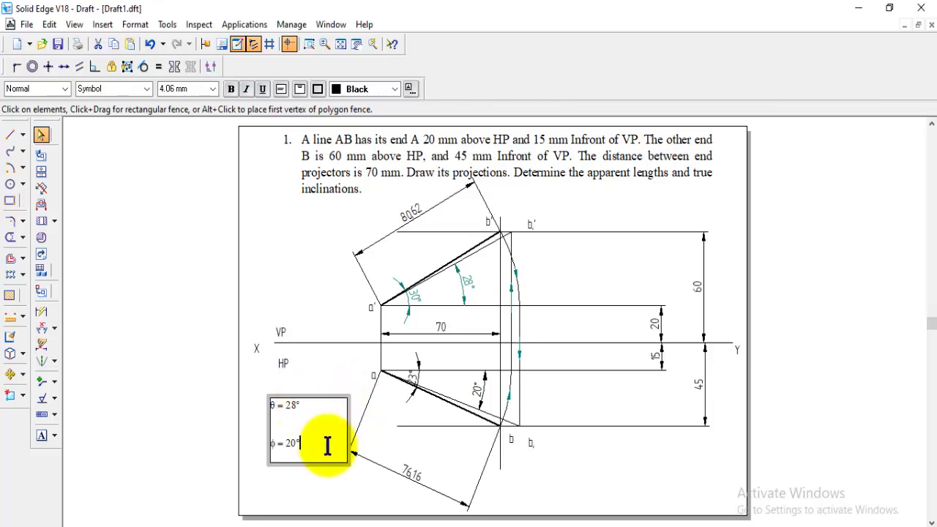
type("°")
key("Return")
left_click(373, 453)
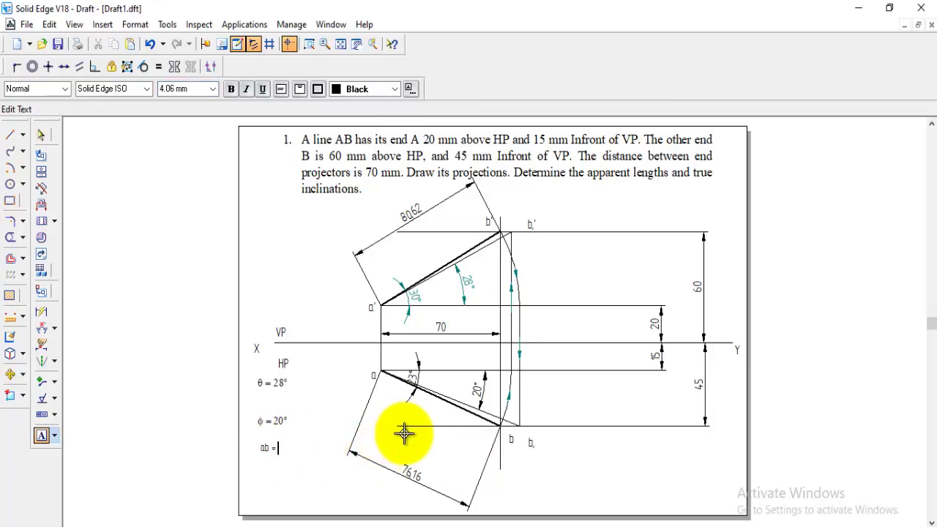
- Write the apparent lengths in a text note below the ϕ result as "ab = 76" and "a'b' = 80" on separate lines
type("76")
key("Return")
type("a'b' =")
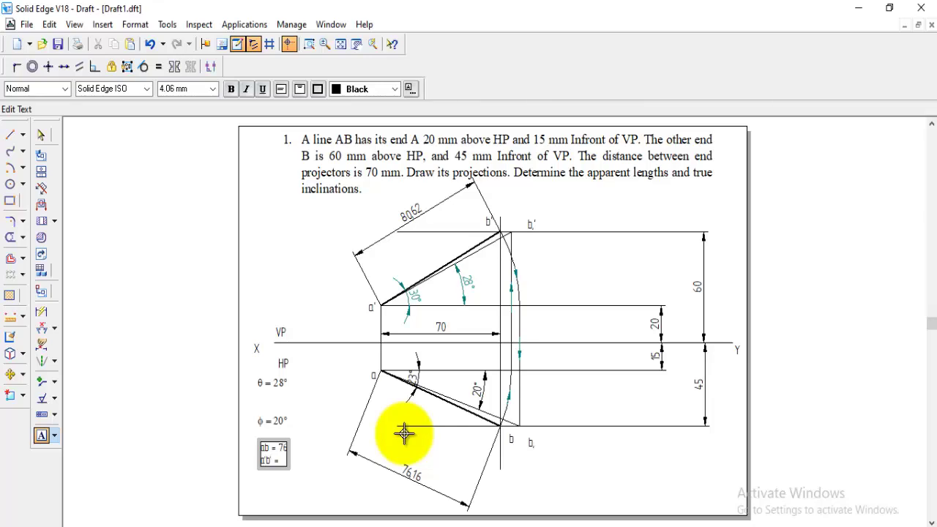
type(" 80")
- Widen the apparent-lengths text box so that "a'b' = 80" fits on one line
left_click(41, 135)
left_click(293, 466)
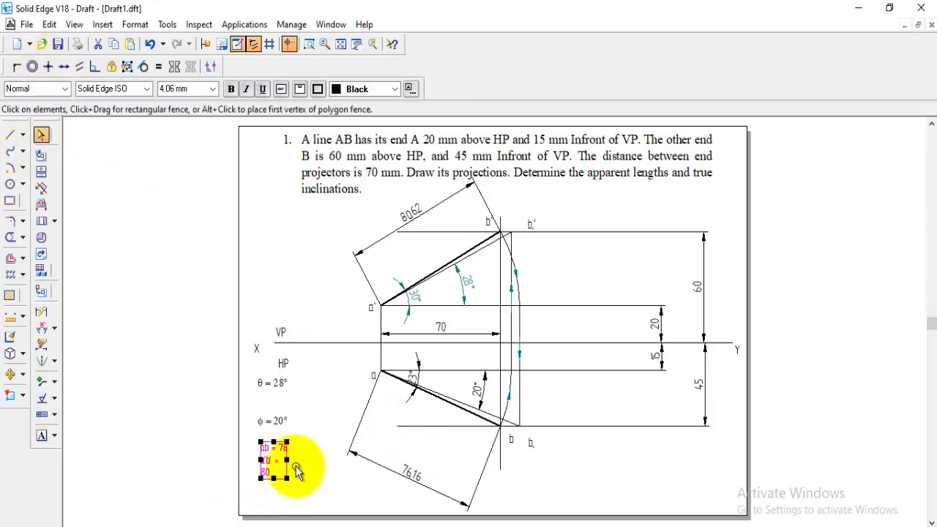
left_click_drag(288, 457, 300, 451)
left_click(309, 483)
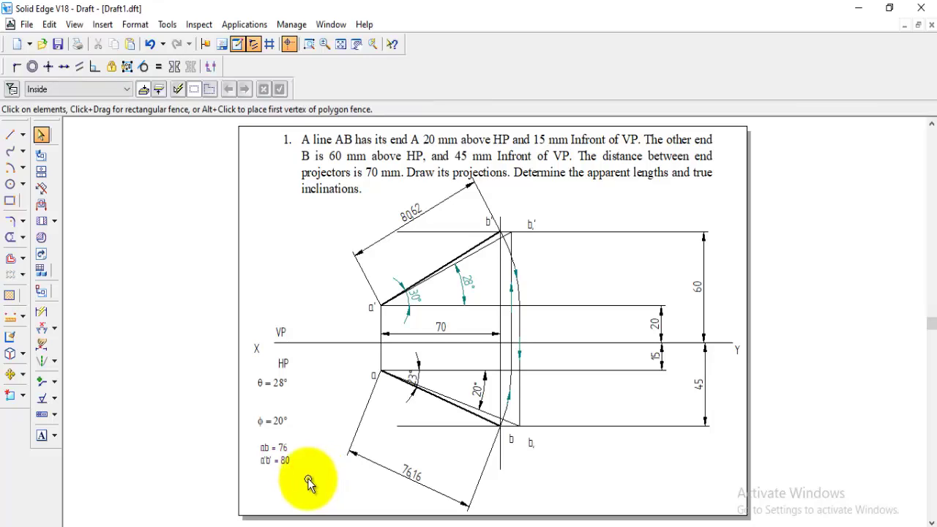